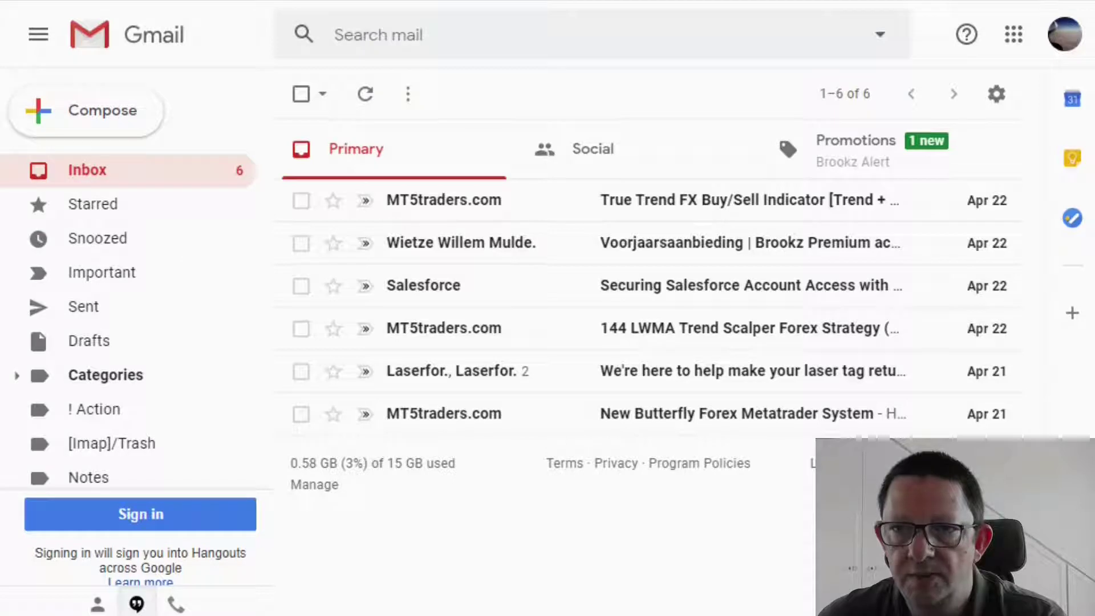
Switch the inbox type to Multiple Inboxes in Gmail's Inbox settings.
{"action": "left_click", "coordinate": [995, 94]}
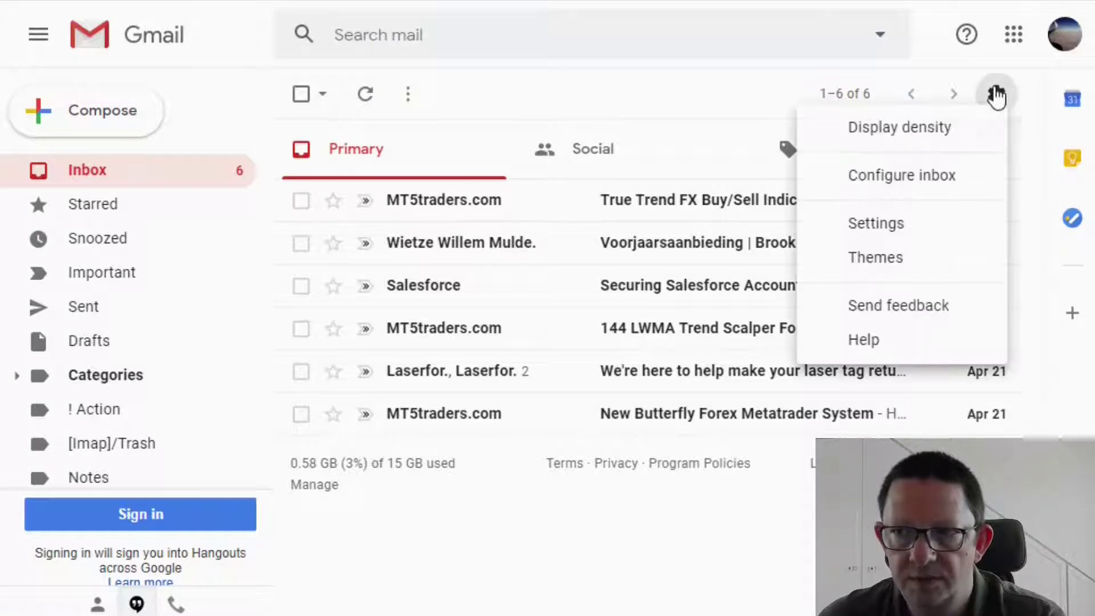
{"action": "left_click", "coordinate": [920, 221]}
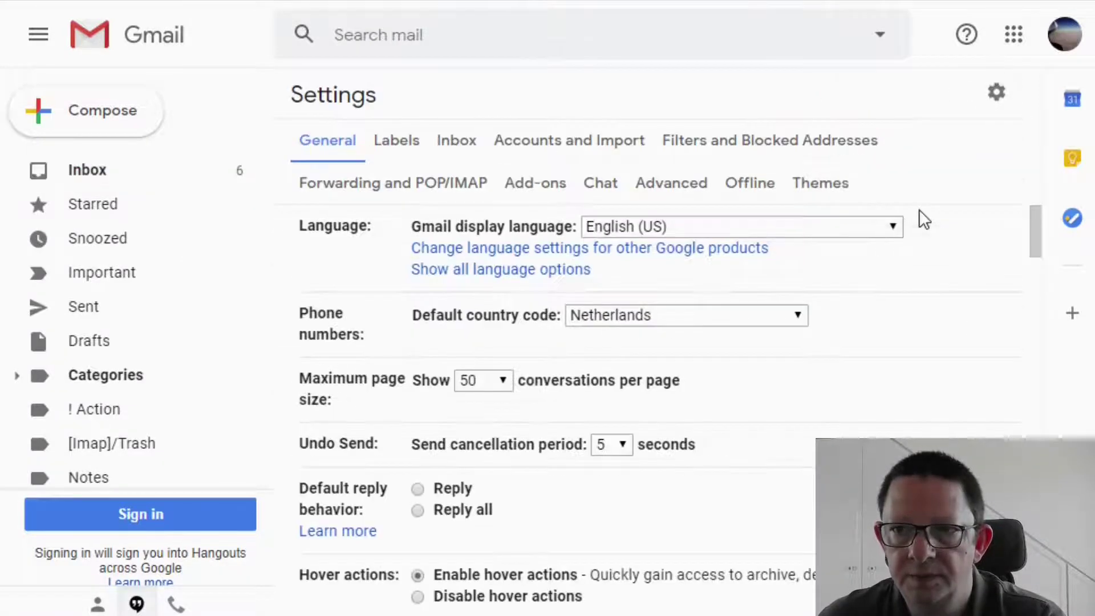
{"action": "left_click", "coordinate": [454, 139]}
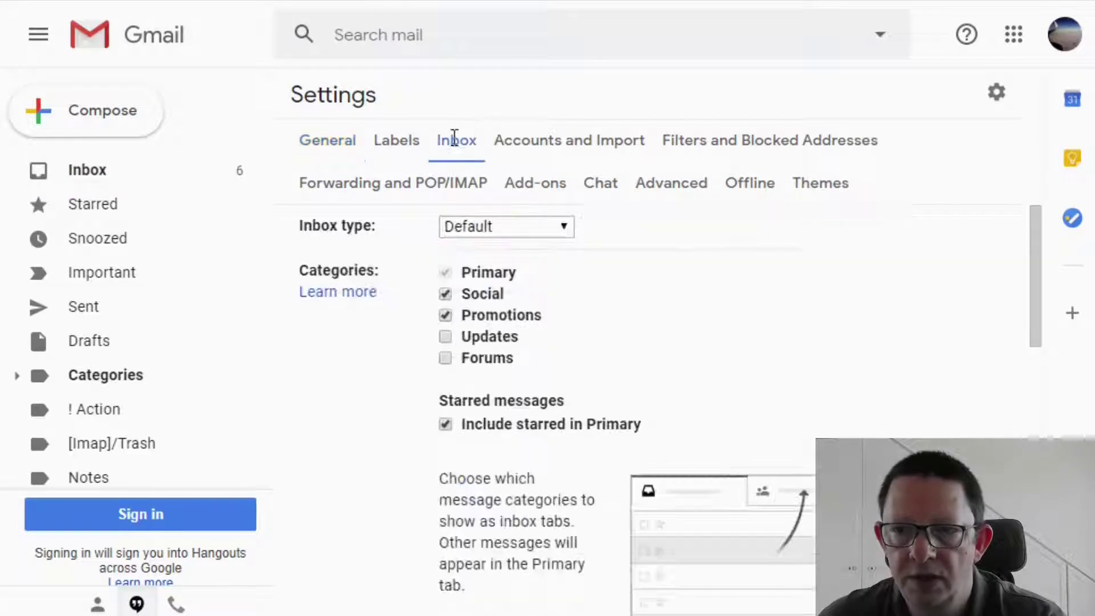
{"action": "left_click", "coordinate": [538, 234]}
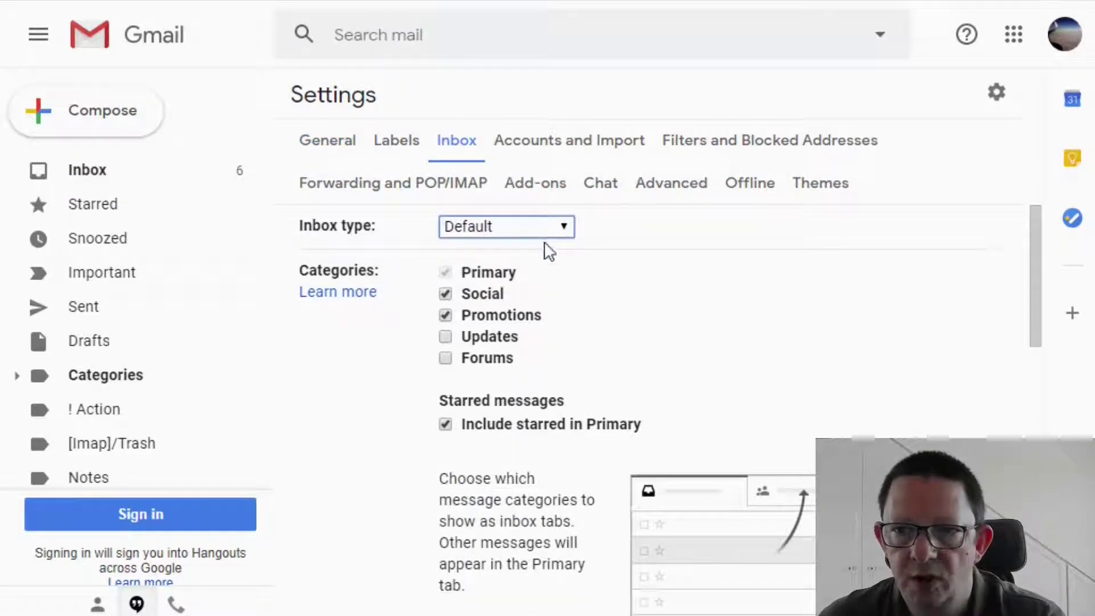
{"action": "left_click", "coordinate": [549, 337]}
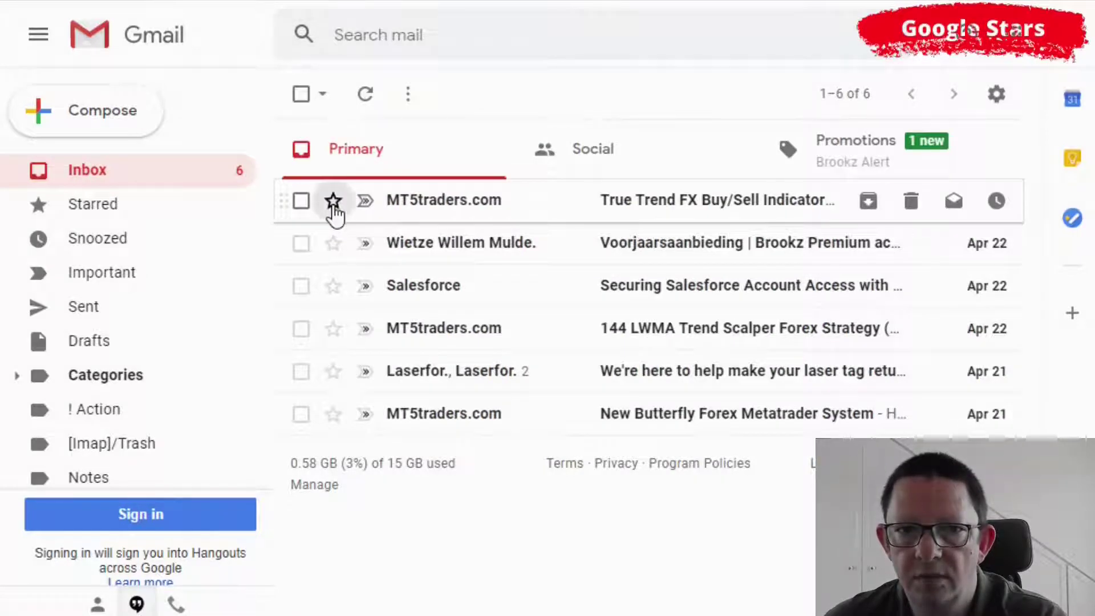
Cycle the MT5traders True Trend FX email's star until it lands on the purple question mark.
{"action": "left_click", "coordinate": [333, 201]}
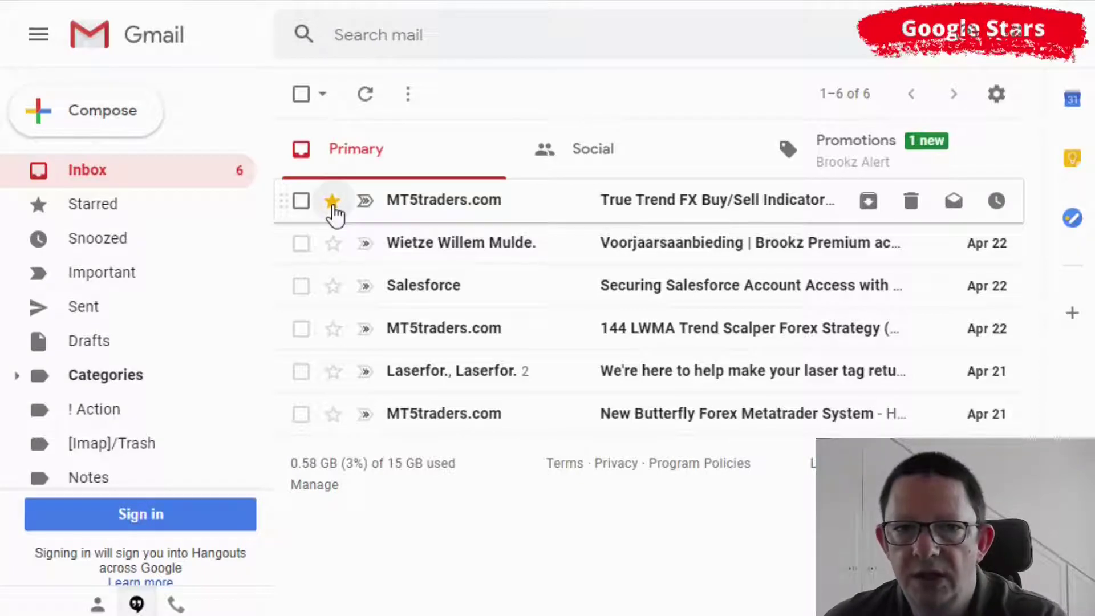
{"action": "left_click", "coordinate": [333, 200]}
{"action": "left_click", "coordinate": [333, 200]}
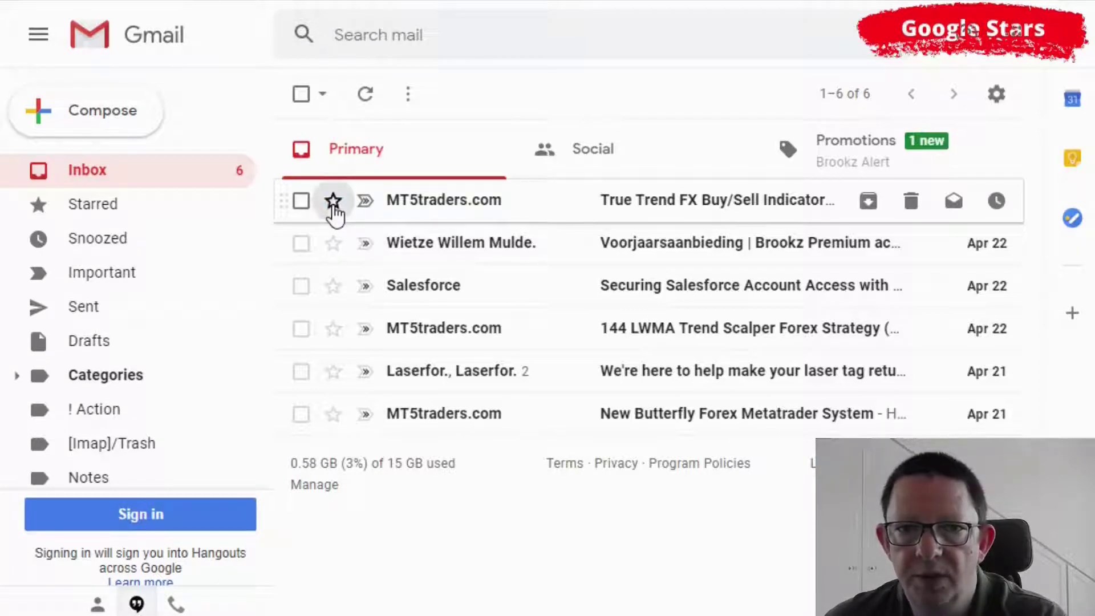
{"action": "left_click", "coordinate": [333, 201]}
{"action": "left_click", "coordinate": [333, 201]}
{"action": "left_click", "coordinate": [333, 201]}
{"action": "left_click", "coordinate": [333, 201]}
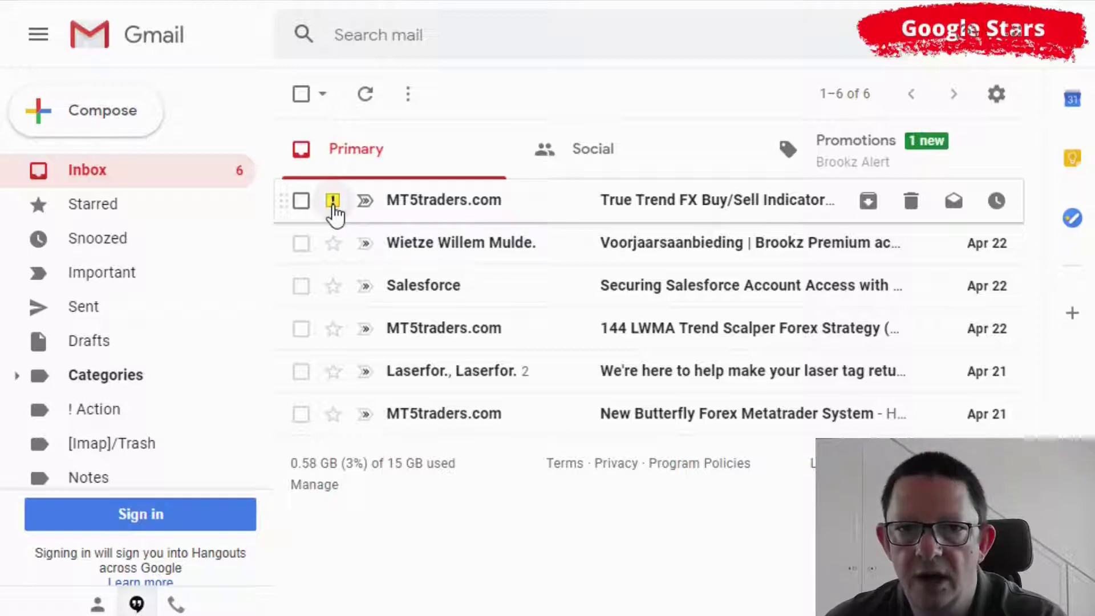
{"action": "left_click", "coordinate": [333, 201]}
{"action": "left_click", "coordinate": [333, 200]}
{"action": "left_click", "coordinate": [333, 201]}
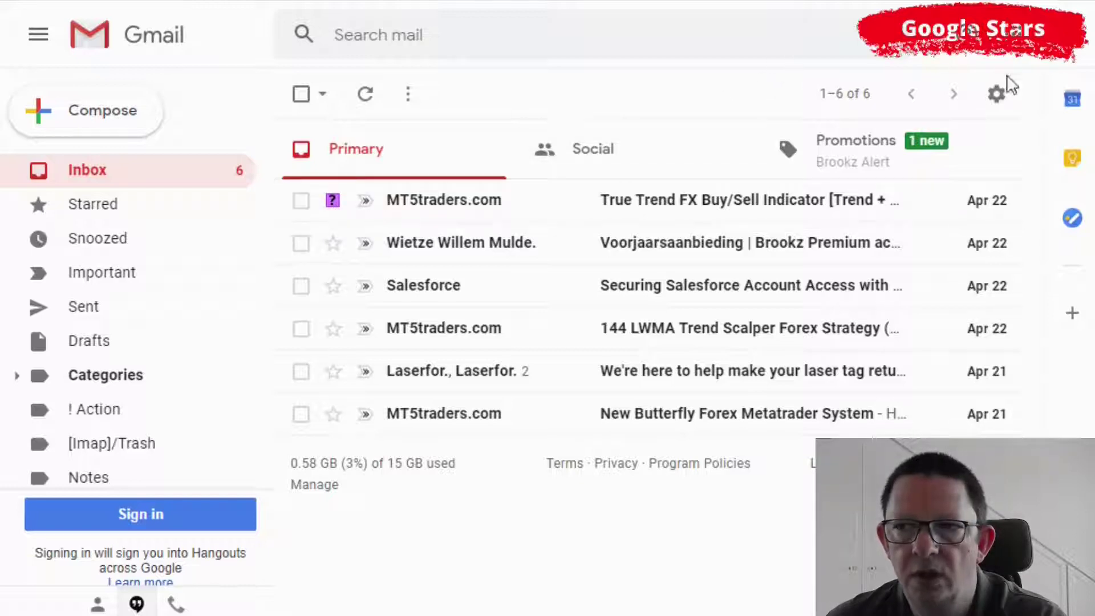
In General settings' Stars section, move the green check star into the stars in use.
{"action": "left_click", "coordinate": [1005, 93]}
{"action": "left_click", "coordinate": [910, 226]}
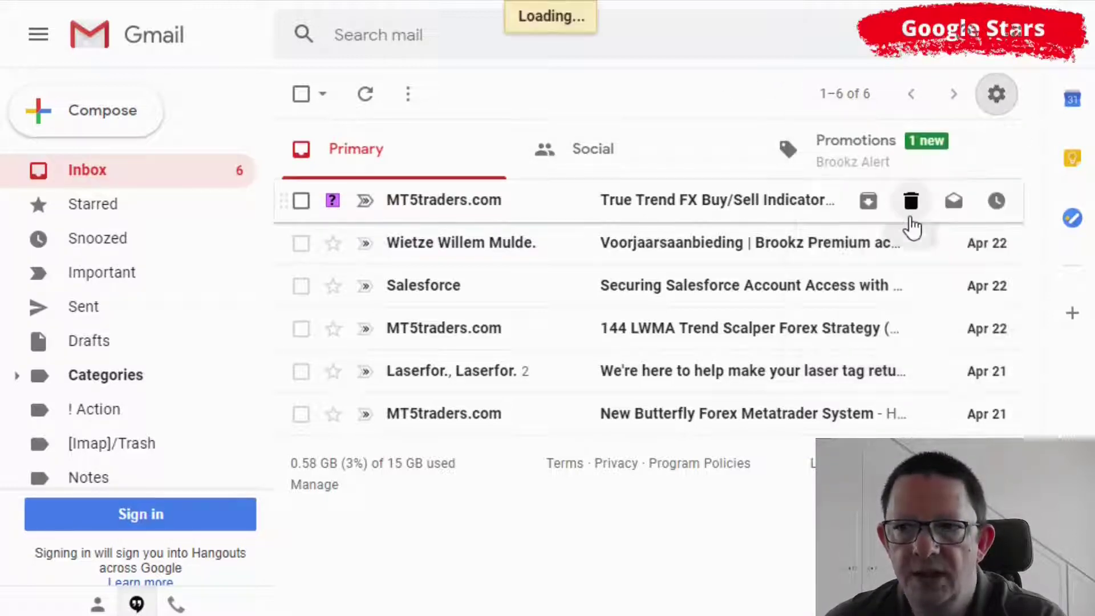
{"action": "scroll", "coordinate": [367, 379], "scroll_direction": "down", "scroll_amount": 10}
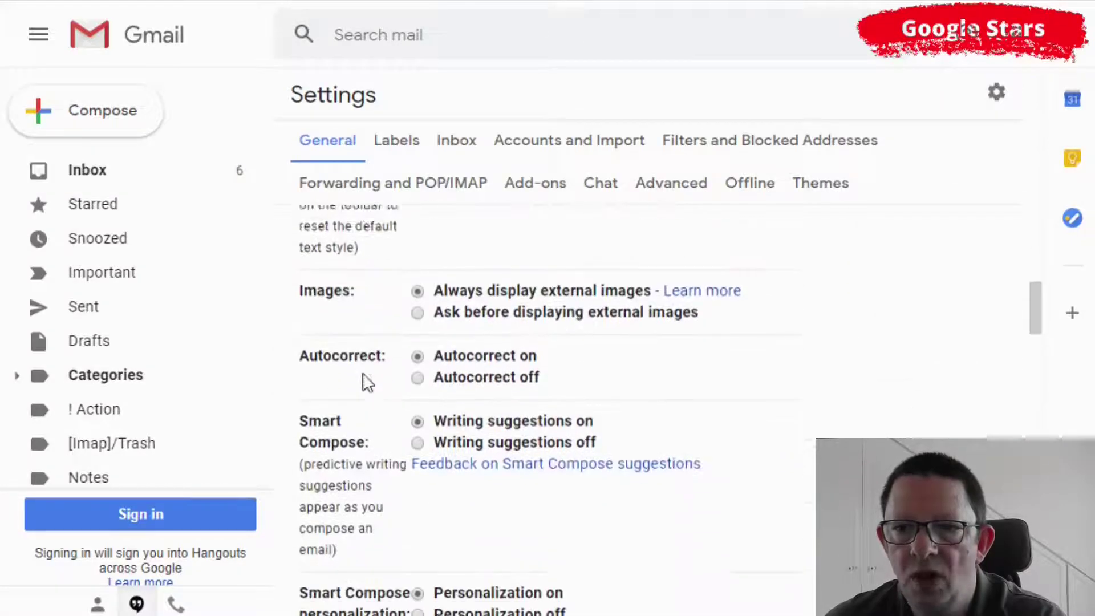
{"action": "scroll", "coordinate": [367, 381], "scroll_direction": "down", "scroll_amount": 10}
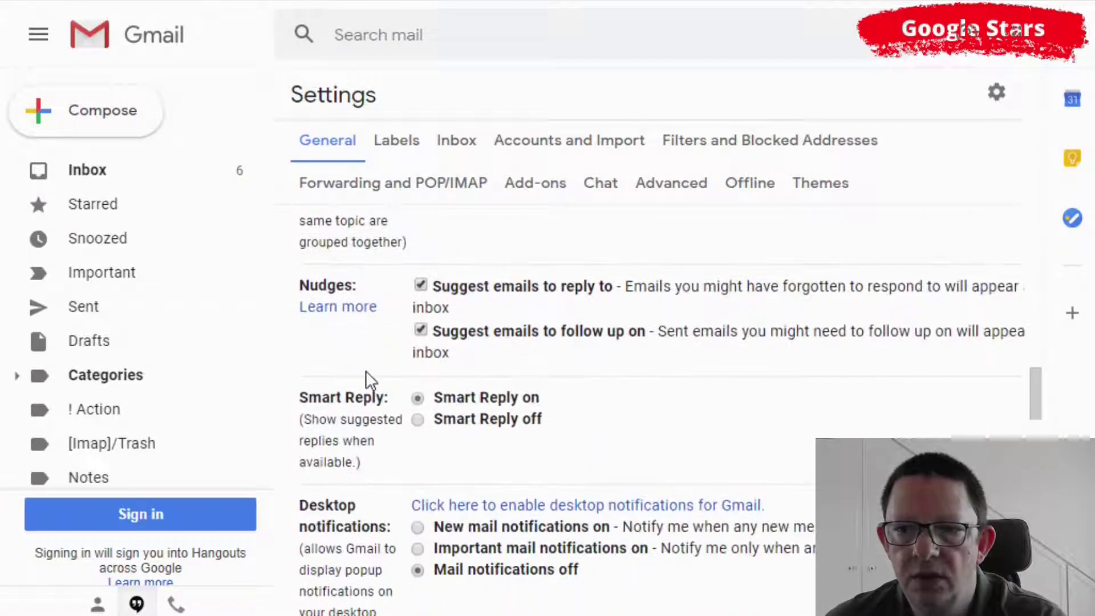
{"action": "scroll", "coordinate": [365, 372], "scroll_direction": "down", "scroll_amount": 7}
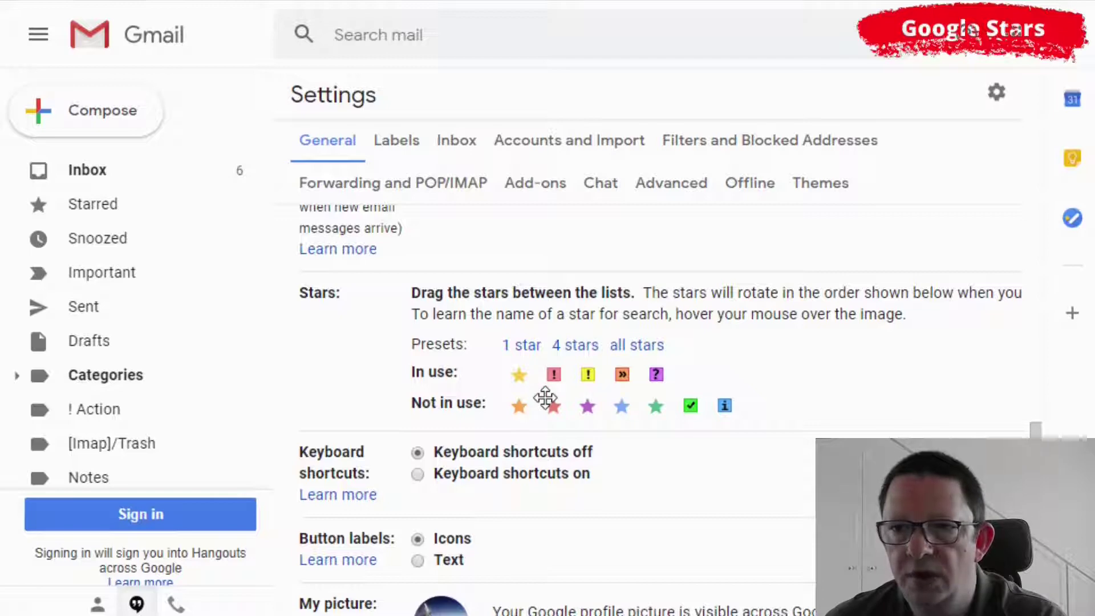
{"action": "left_click_drag", "start_coordinate": [691, 405], "coordinate": [724, 406]}
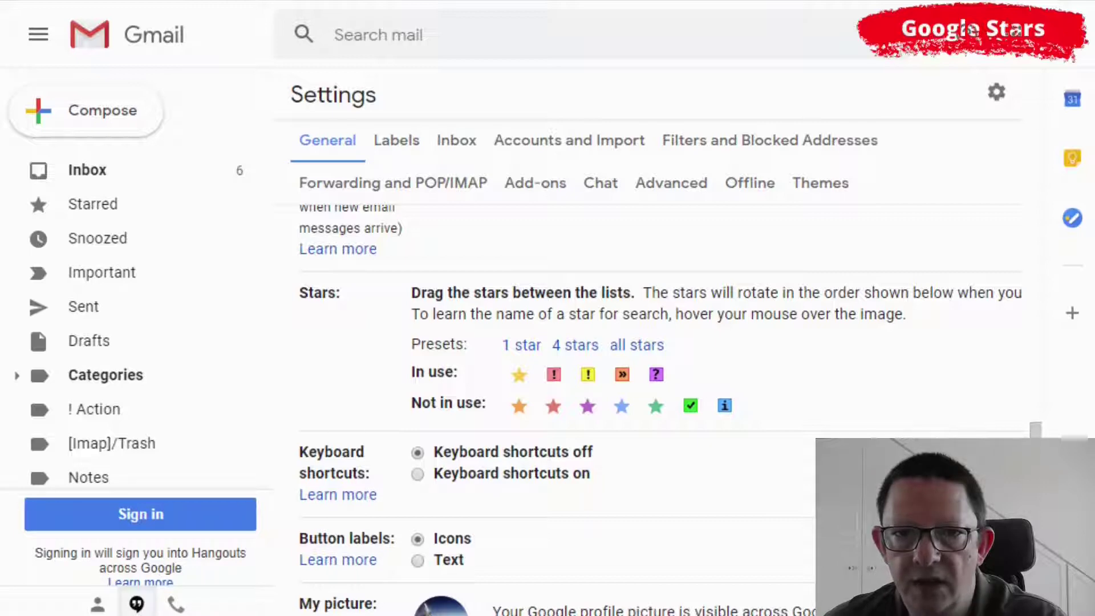
Scroll the settings page to review the four Multiple Inboxes section queries and names.
{"action": "scroll", "coordinate": [643, 484], "scroll_direction": "up", "scroll_amount": 3}
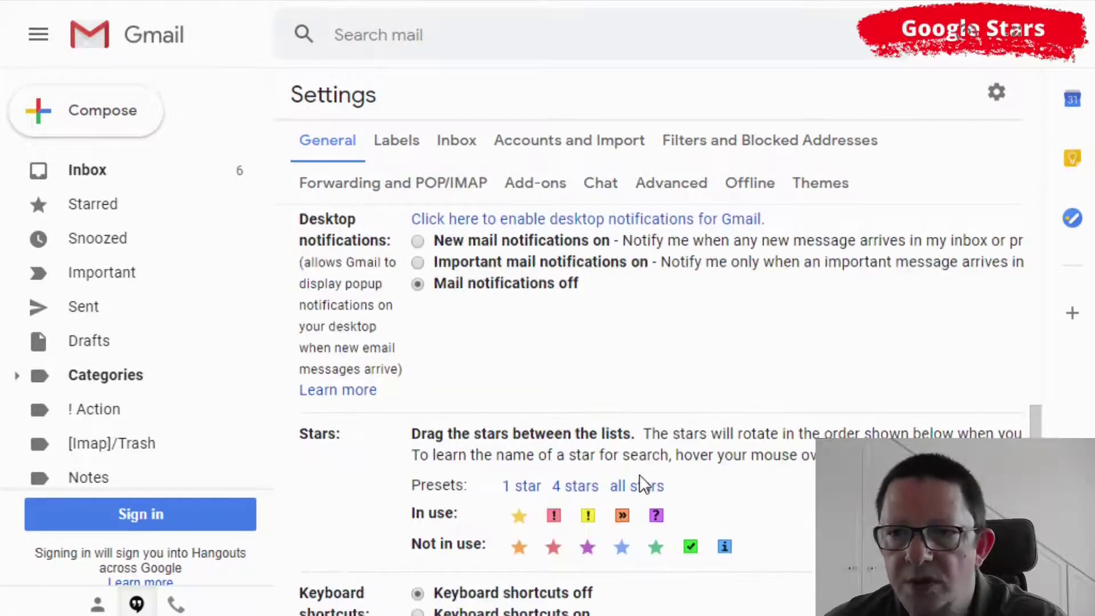
{"action": "scroll", "coordinate": [643, 483], "scroll_direction": "down", "scroll_amount": 2}
{"action": "scroll", "coordinate": [639, 476], "scroll_direction": "down", "scroll_amount": 10}
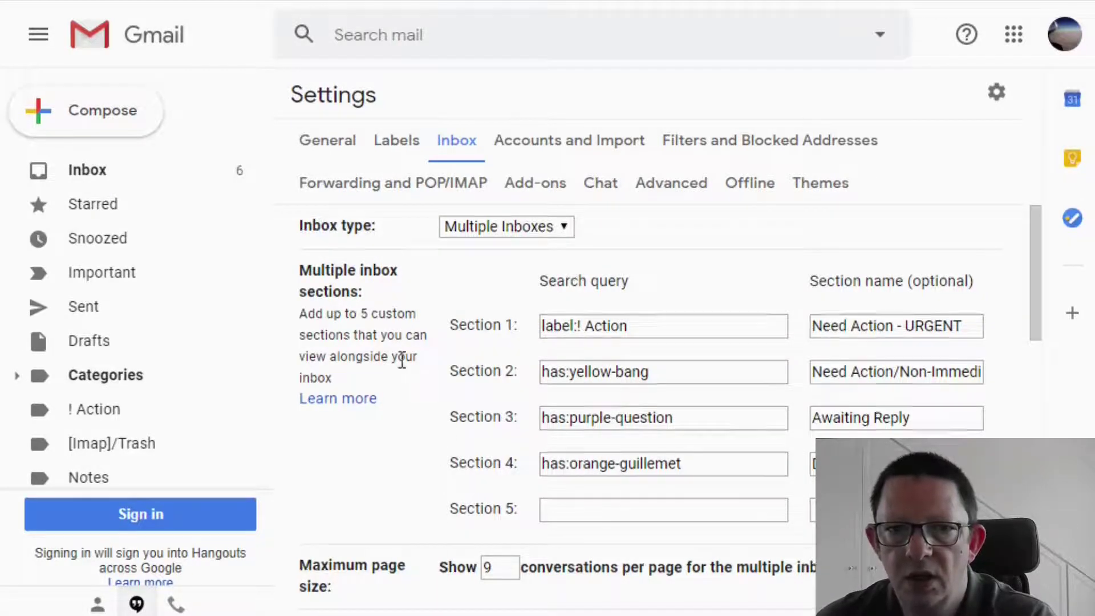
{"action": "scroll", "coordinate": [399, 359], "scroll_direction": "down", "scroll_amount": 3}
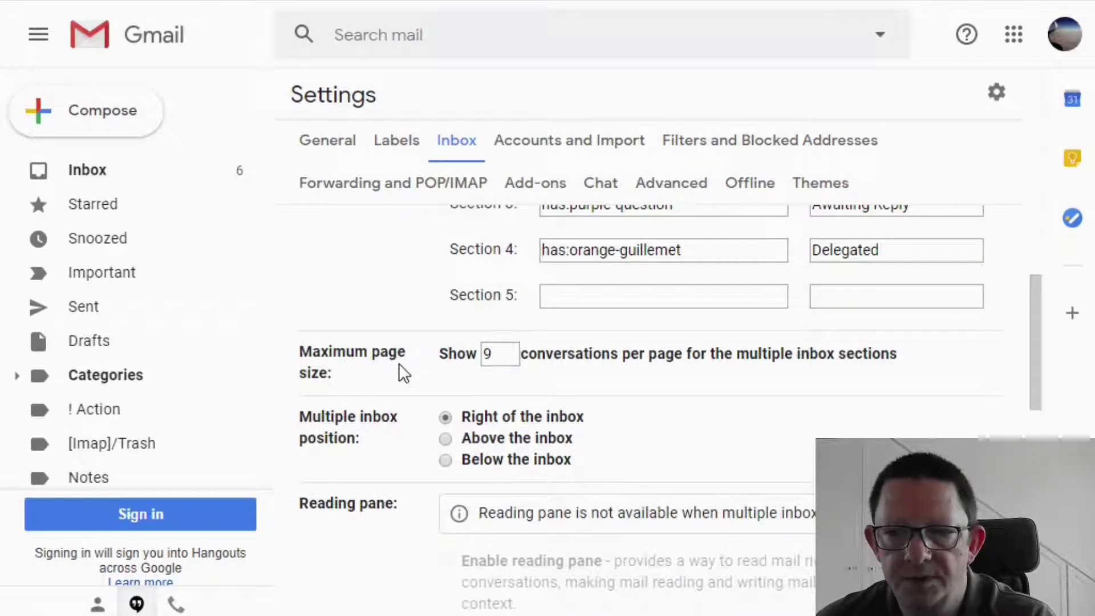
Save the Multiple Inboxes settings with the sections placed right of the inbox.
{"action": "scroll", "coordinate": [398, 364], "scroll_direction": "down", "scroll_amount": 10}
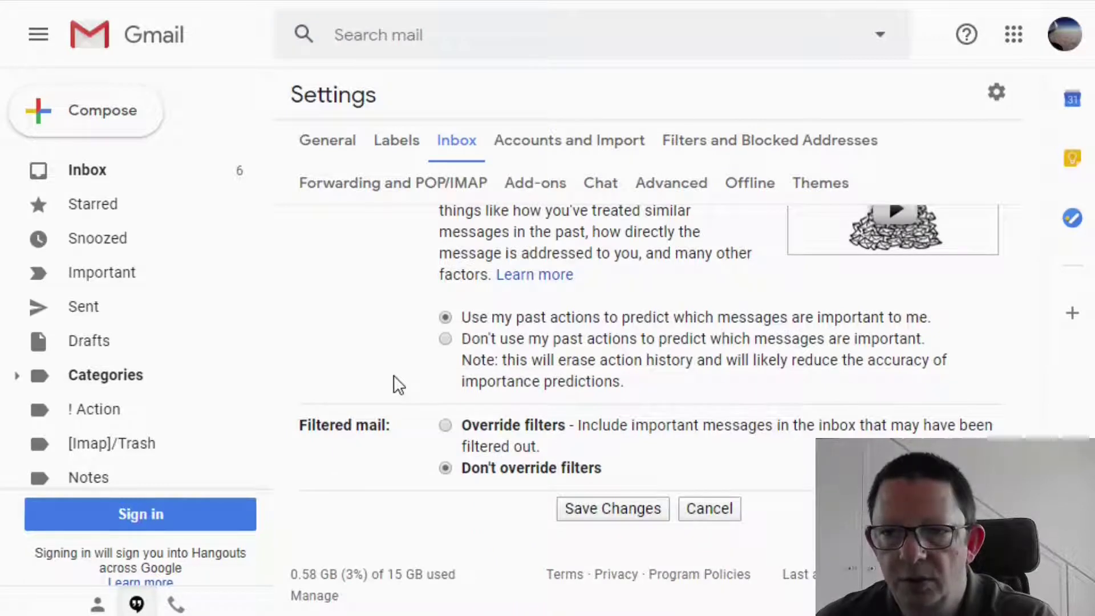
{"action": "left_click", "coordinate": [599, 511]}
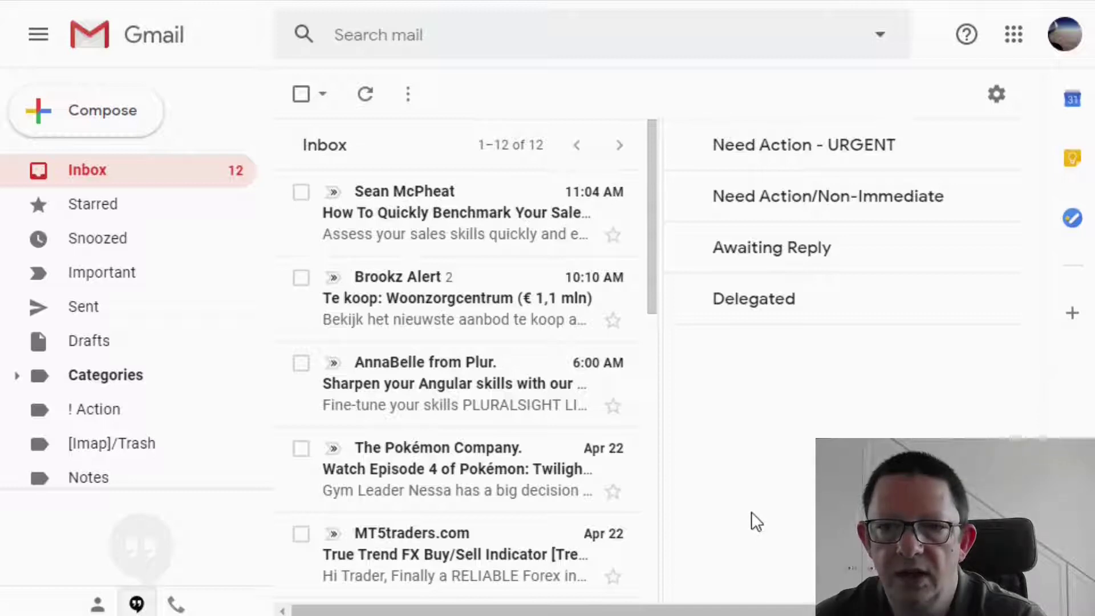
Scroll through the 12-message inbox beside the four empty Multiple Inboxes sections.
{"action": "scroll", "coordinate": [496, 354], "scroll_direction": "down", "scroll_amount": 2}
{"action": "scroll", "coordinate": [496, 356], "scroll_direction": "down", "scroll_amount": 10}
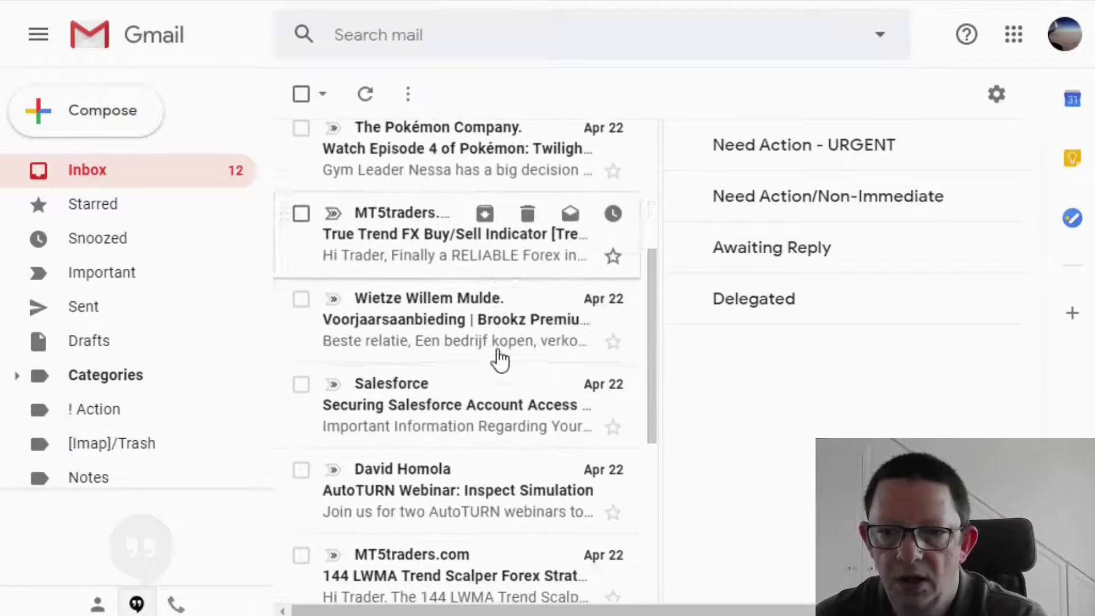
{"action": "scroll", "coordinate": [495, 368], "scroll_direction": "up", "scroll_amount": 7}
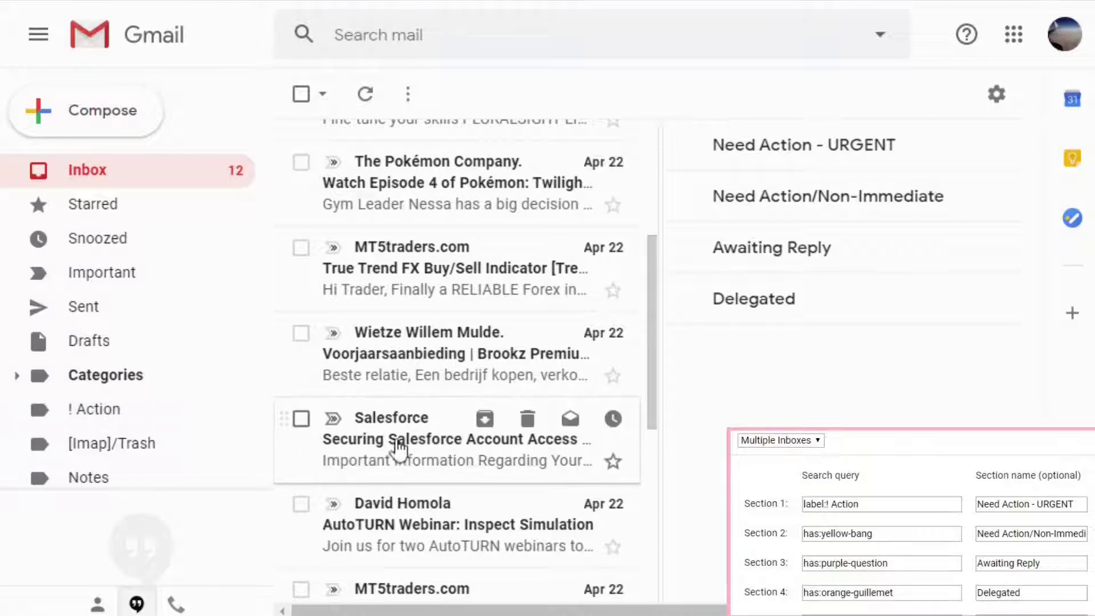
Drag the Salesforce 'Securing Salesforce Account Access' email onto the ! Action label.
{"action": "left_click_drag", "start_coordinate": [410, 443], "coordinate": [100, 408]}
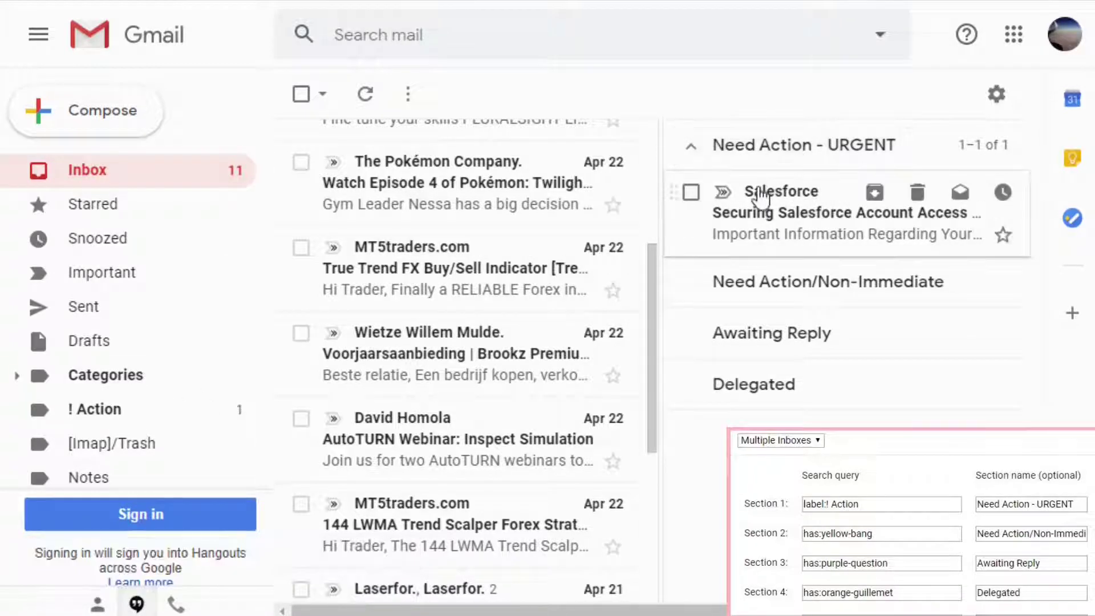
{"action": "mouse_move", "coordinate": [762, 199]}
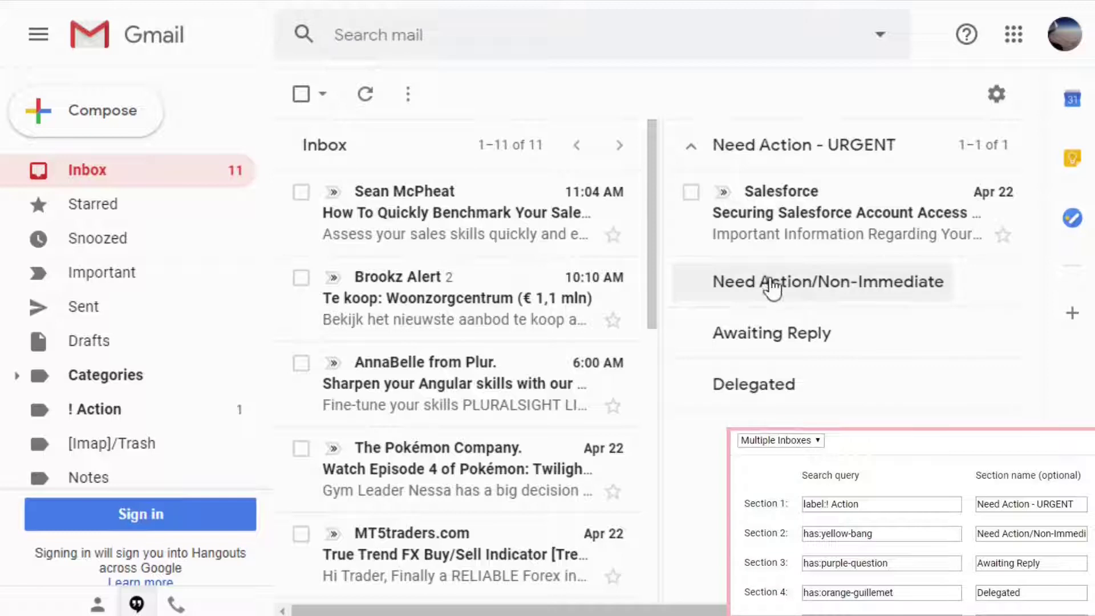
{"action": "scroll", "coordinate": [439, 275], "scroll_direction": "down", "scroll_amount": 7}
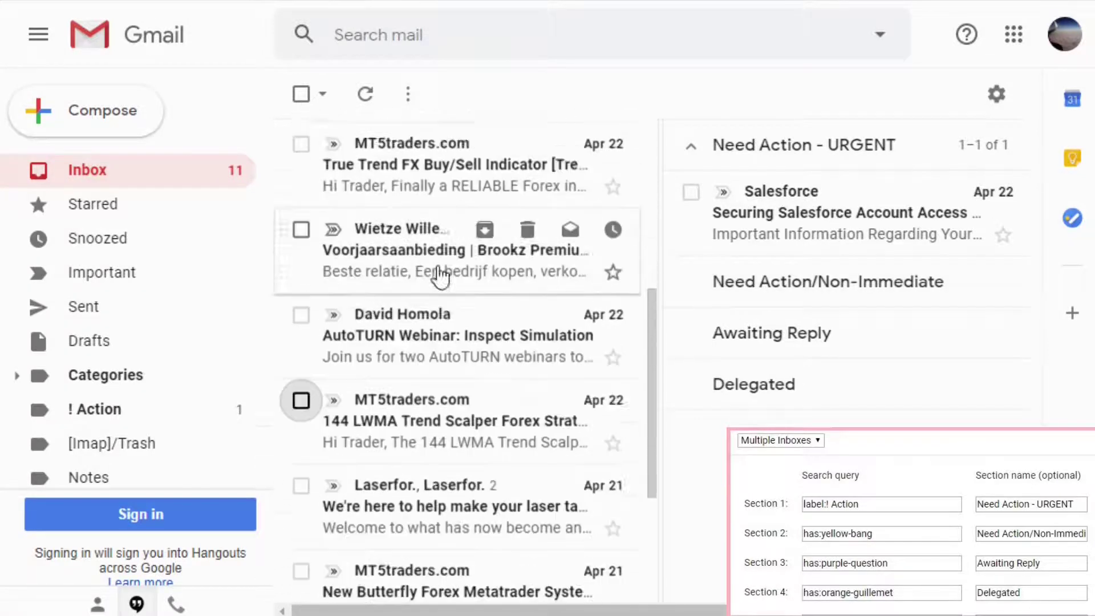
{"action": "scroll", "coordinate": [439, 275], "scroll_direction": "down", "scroll_amount": 3}
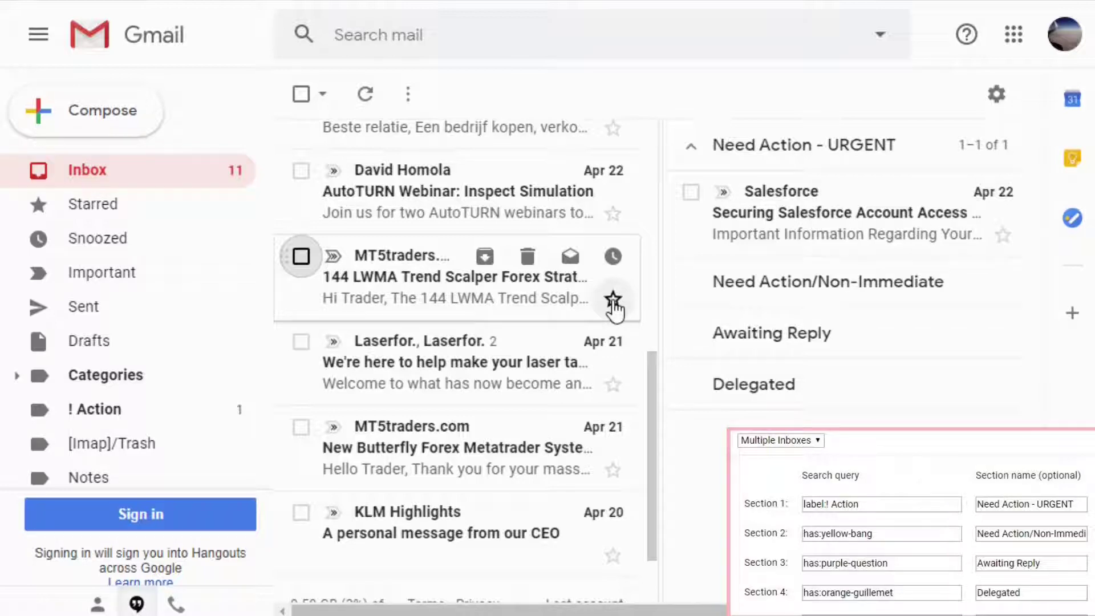
Set the yellow exclamation star on the 144 LWMA Trend Scalper and New Butterfly Forex emails.
{"action": "left_click", "coordinate": [613, 299]}
{"action": "left_click", "coordinate": [613, 299]}
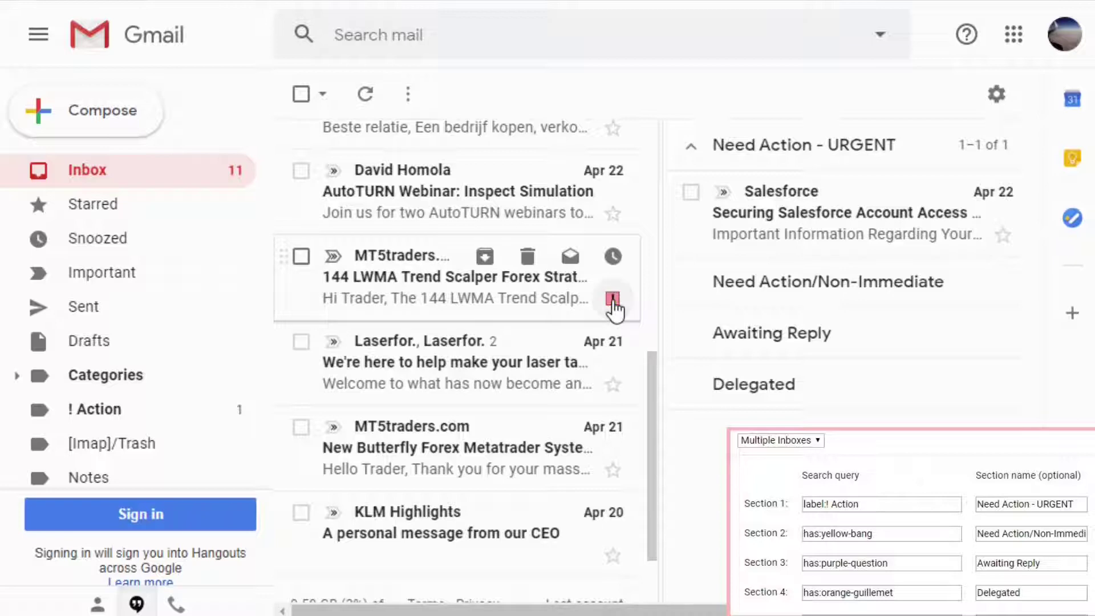
{"action": "left_click", "coordinate": [613, 299]}
{"action": "left_click", "coordinate": [613, 300]}
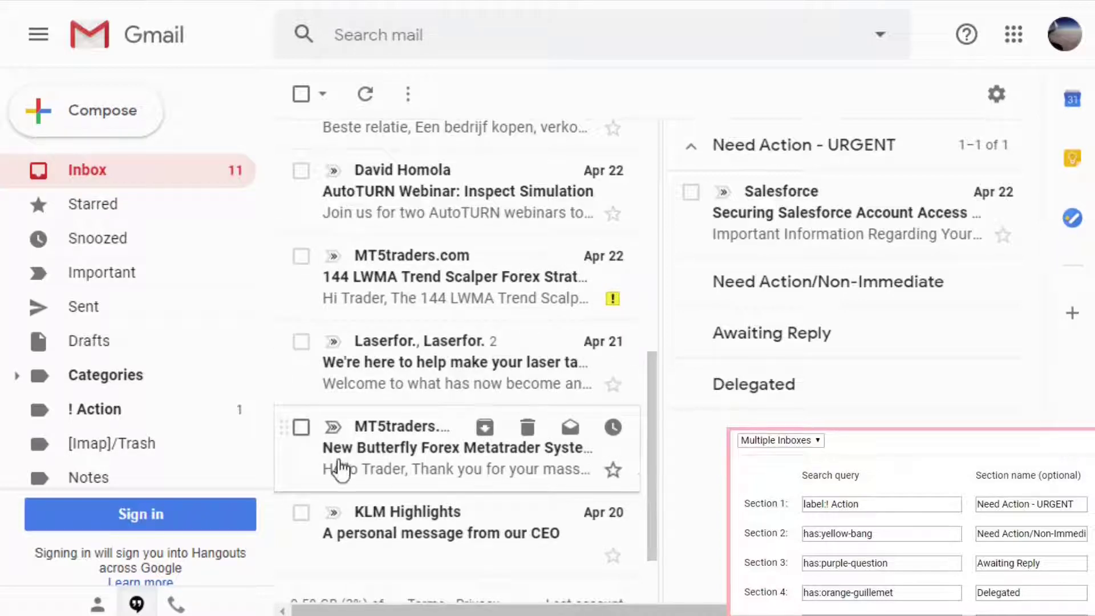
{"action": "left_click", "coordinate": [613, 470]}
{"action": "left_click", "coordinate": [613, 471]}
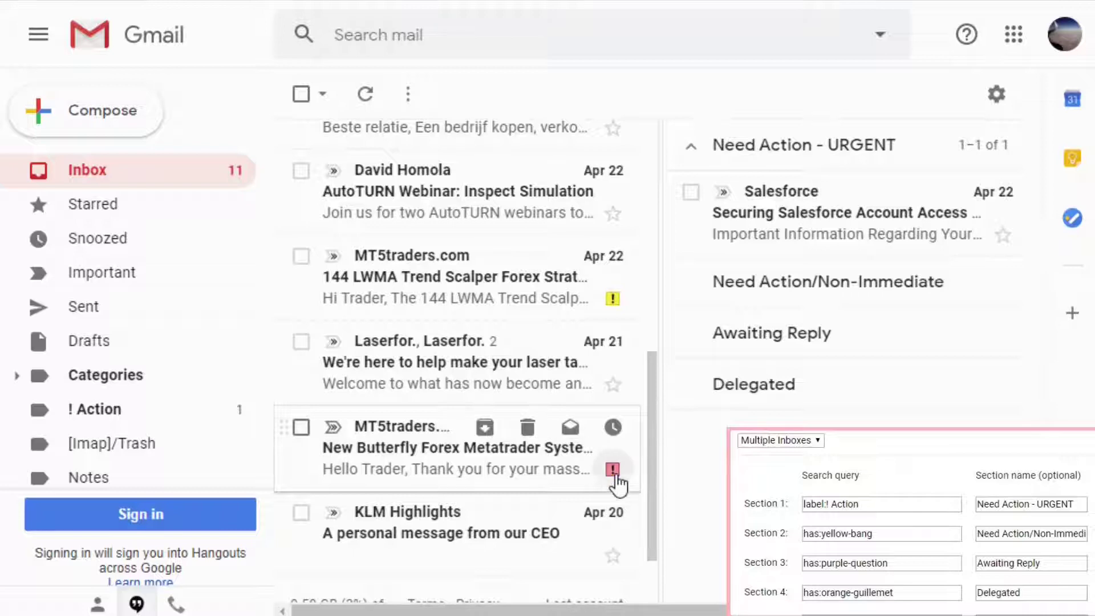
{"action": "left_click", "coordinate": [613, 470]}
{"action": "left_click", "coordinate": [613, 471]}
{"action": "scroll", "coordinate": [502, 453], "scroll_direction": "down", "scroll_amount": 2}
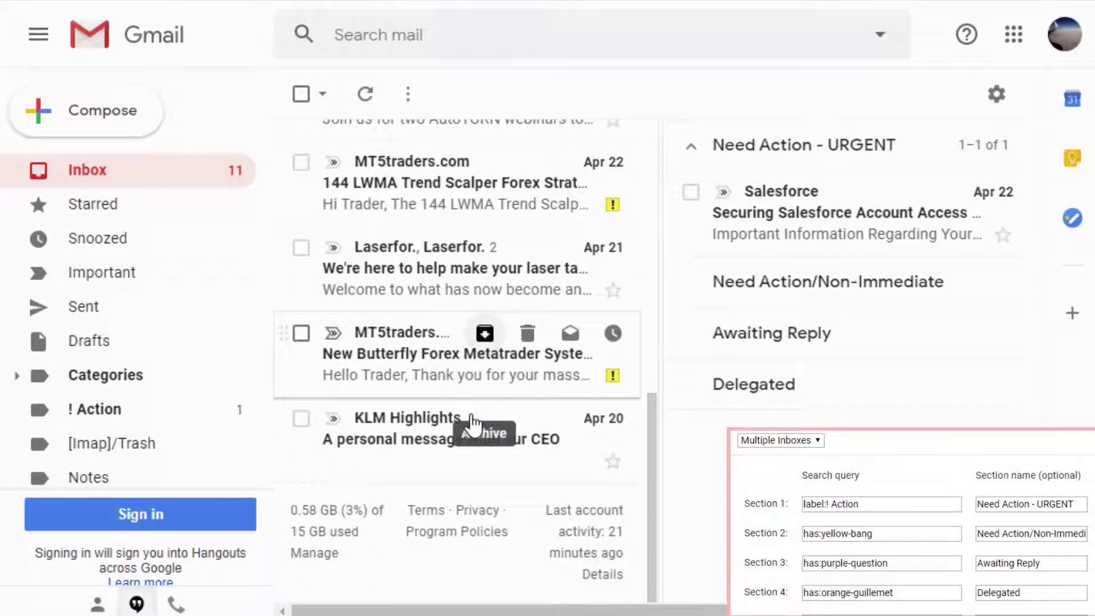
Select seven unwanted emails, including KLM Highlights, Pokémon and the Brookz ones, and delete them.
{"action": "left_click", "coordinate": [301, 418]}
{"action": "scroll", "coordinate": [303, 251], "scroll_direction": "up", "scroll_amount": 2}
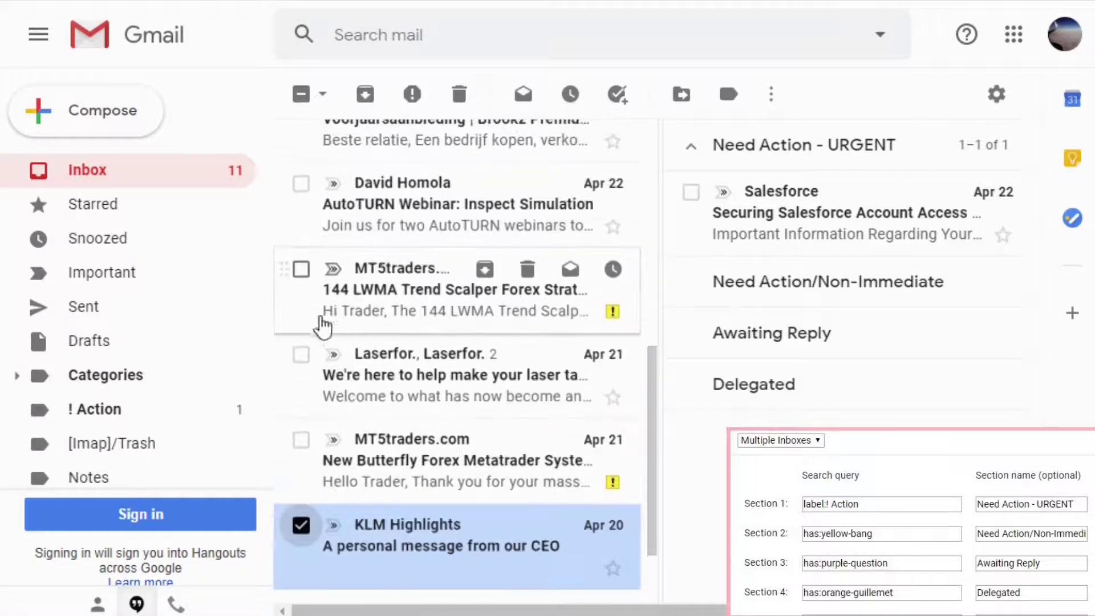
{"action": "scroll", "coordinate": [326, 249], "scroll_direction": "up", "scroll_amount": 2}
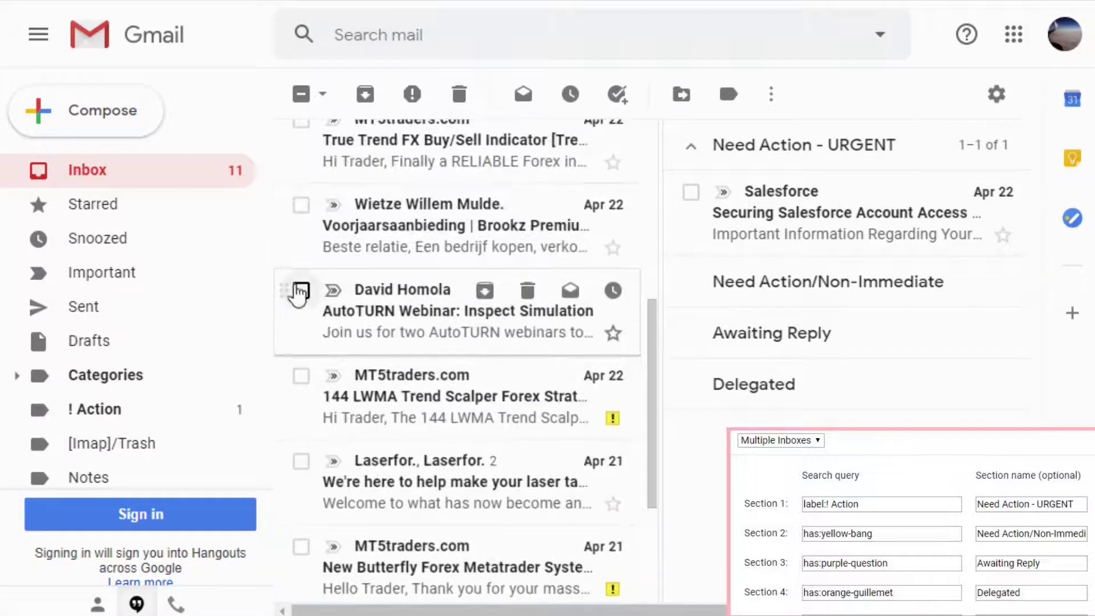
{"action": "left_click", "coordinate": [300, 290]}
{"action": "left_click", "coordinate": [301, 205]}
{"action": "scroll", "coordinate": [308, 343], "scroll_direction": "up", "scroll_amount": 6}
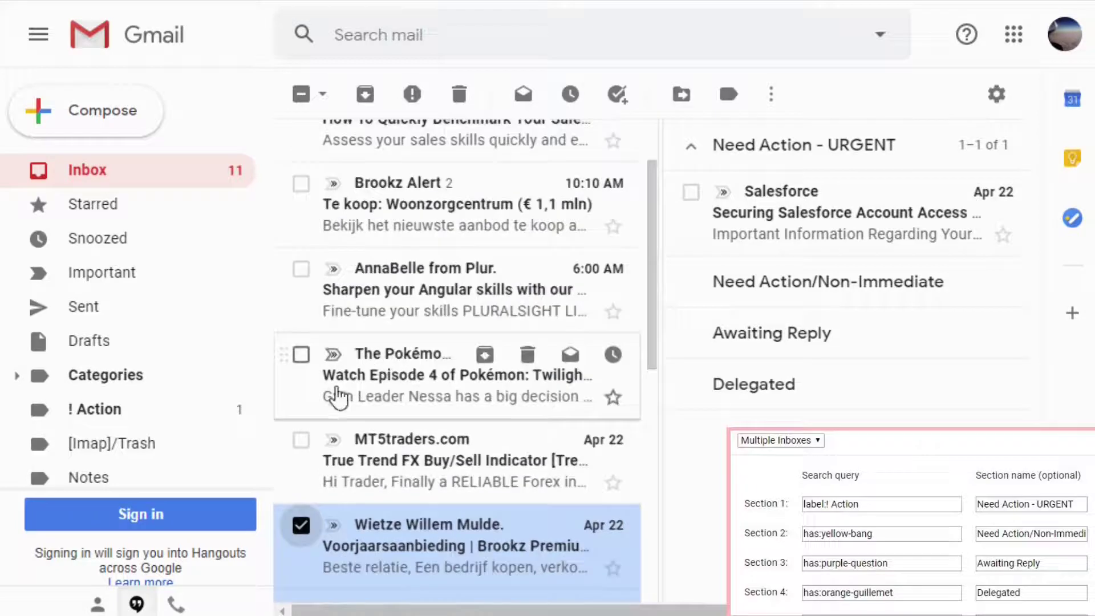
{"action": "left_click", "coordinate": [301, 354]}
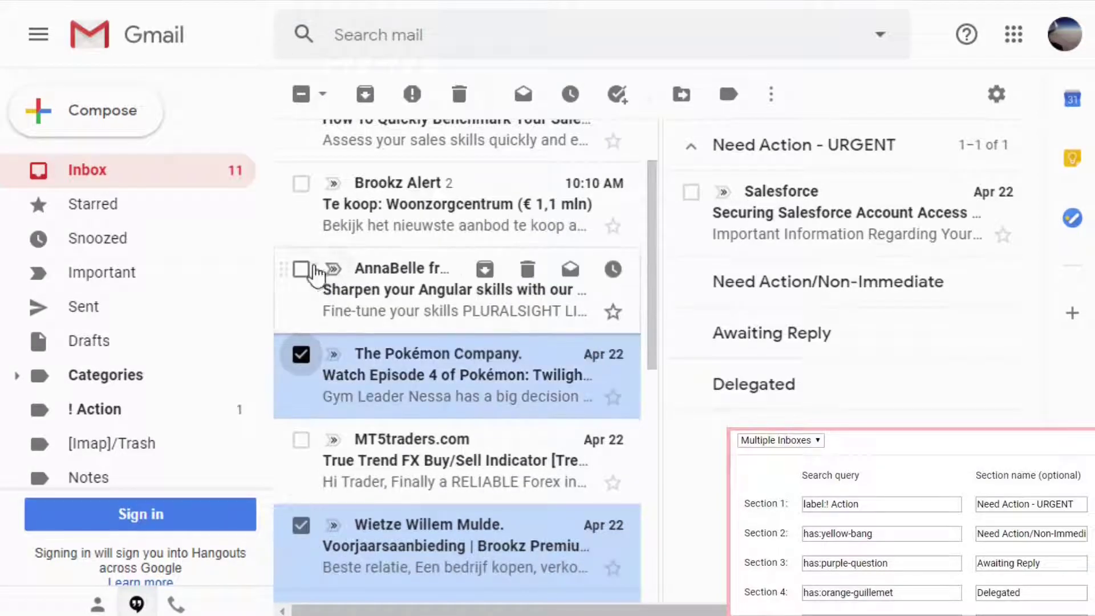
{"action": "left_click", "coordinate": [301, 269]}
{"action": "scroll", "coordinate": [421, 331], "scroll_direction": "up", "scroll_amount": 2}
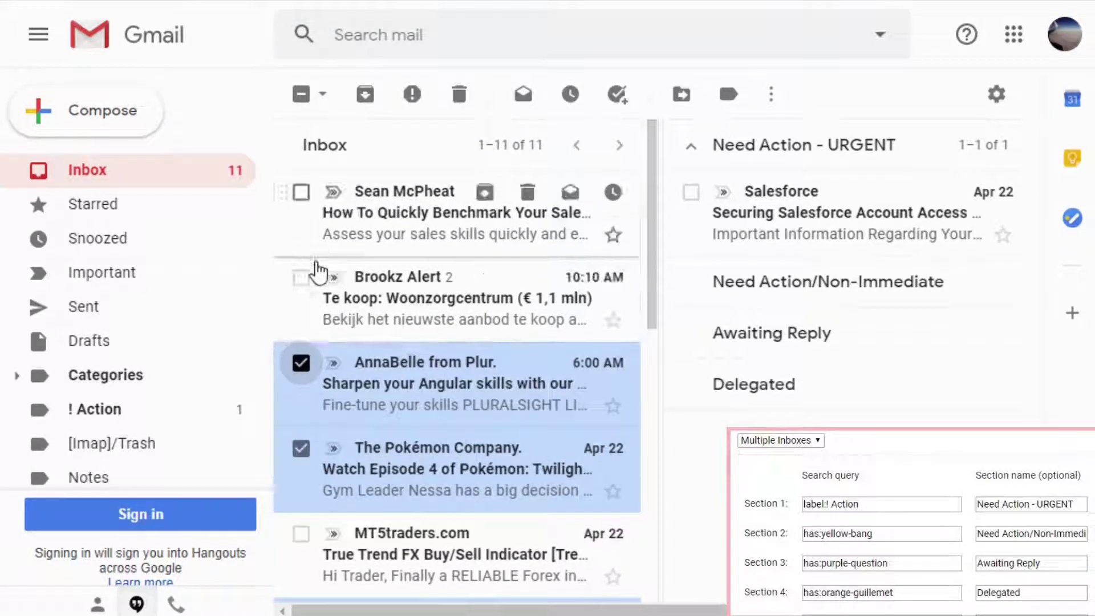
{"action": "left_click", "coordinate": [301, 277]}
{"action": "left_click", "coordinate": [301, 192]}
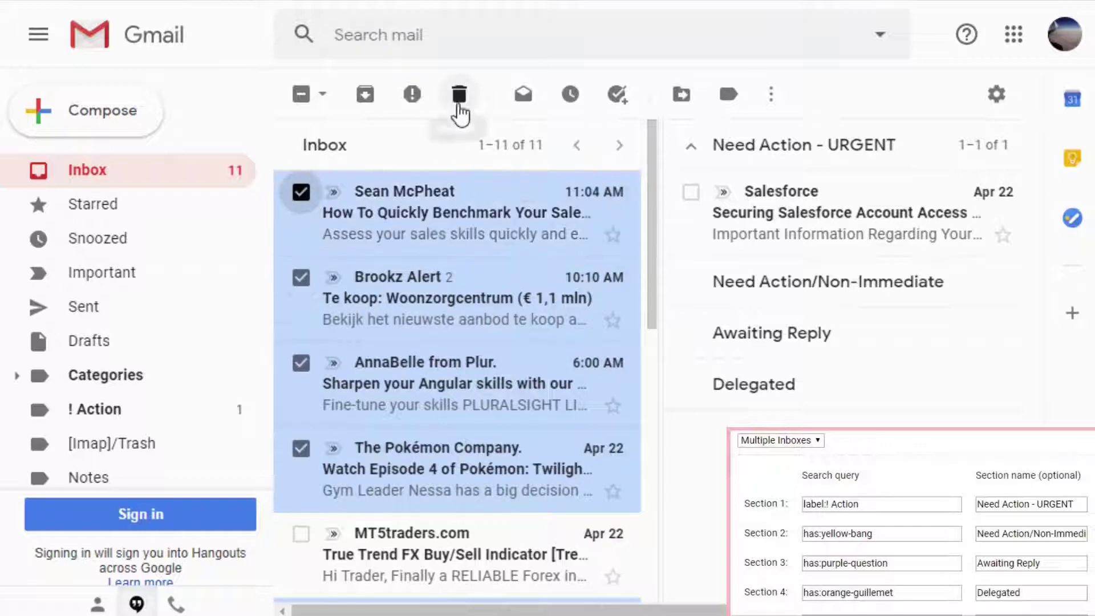
{"action": "left_click", "coordinate": [459, 94]}
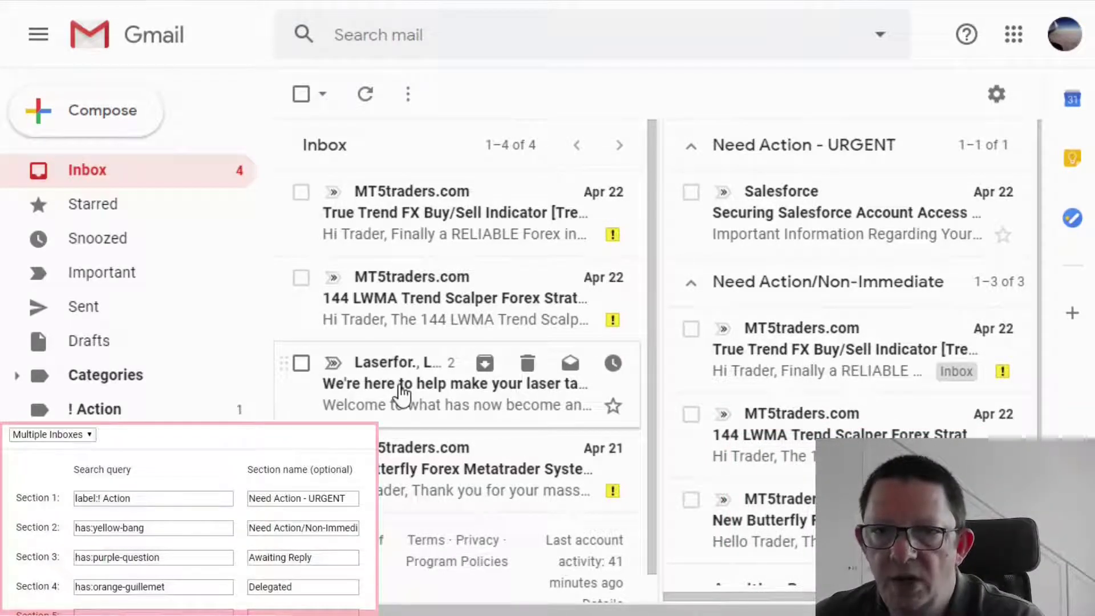
Cycle the Laserfor. email's star to the purple question mark.
{"action": "left_click", "coordinate": [613, 406]}
{"action": "left_click", "coordinate": [613, 406]}
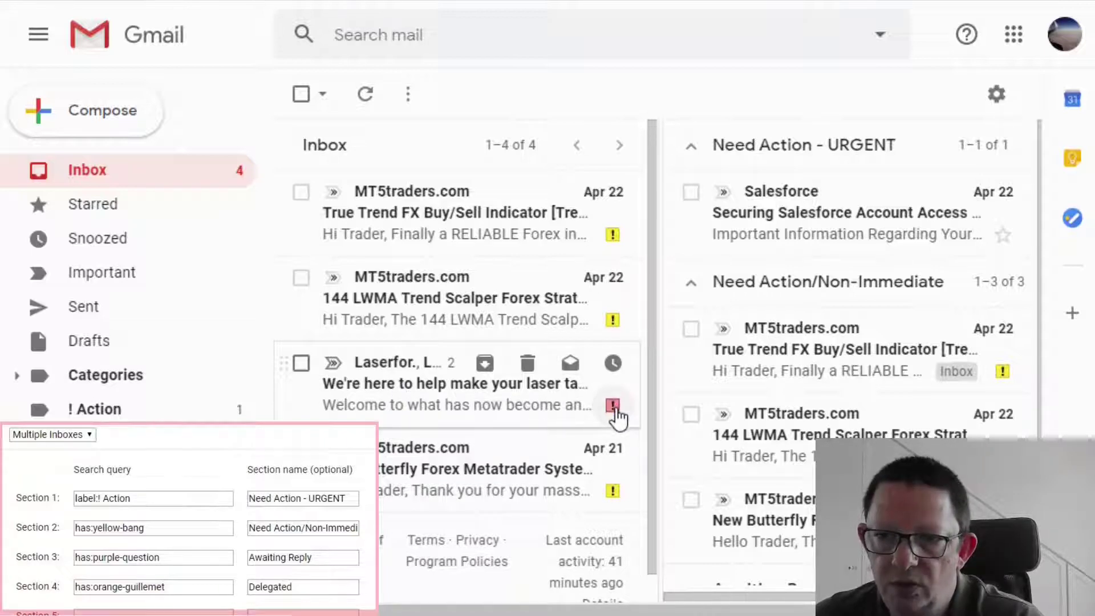
{"action": "left_click", "coordinate": [613, 406]}
{"action": "left_click", "coordinate": [613, 406]}
{"action": "left_click", "coordinate": [613, 406]}
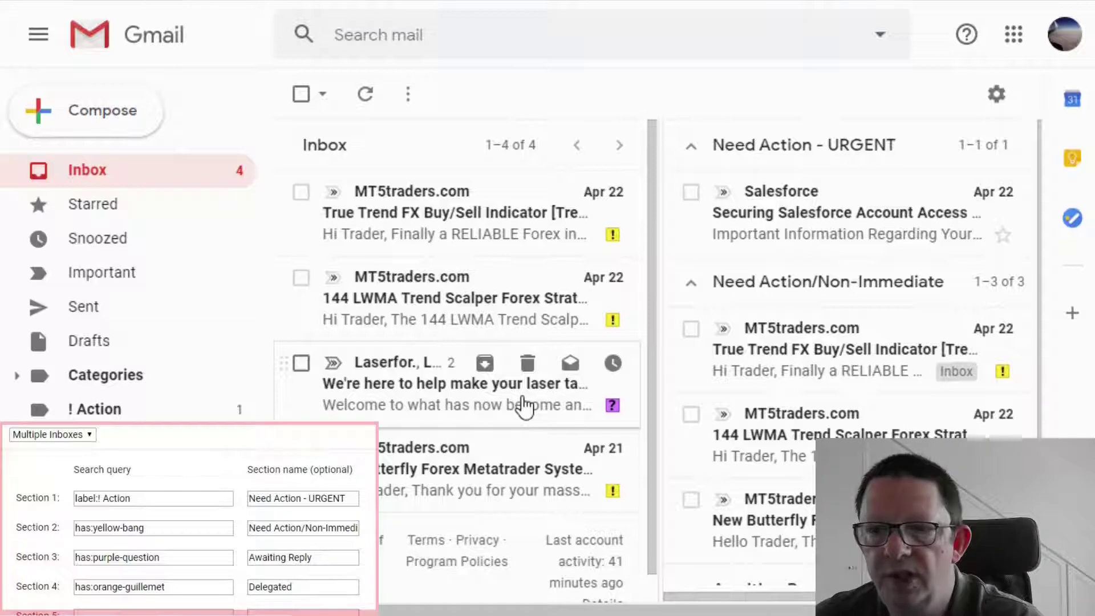
Expand the Awaiting Reply section to confirm the Laserfor. email is listed there.
{"action": "scroll", "coordinate": [844, 297], "scroll_direction": "down", "scroll_amount": 3}
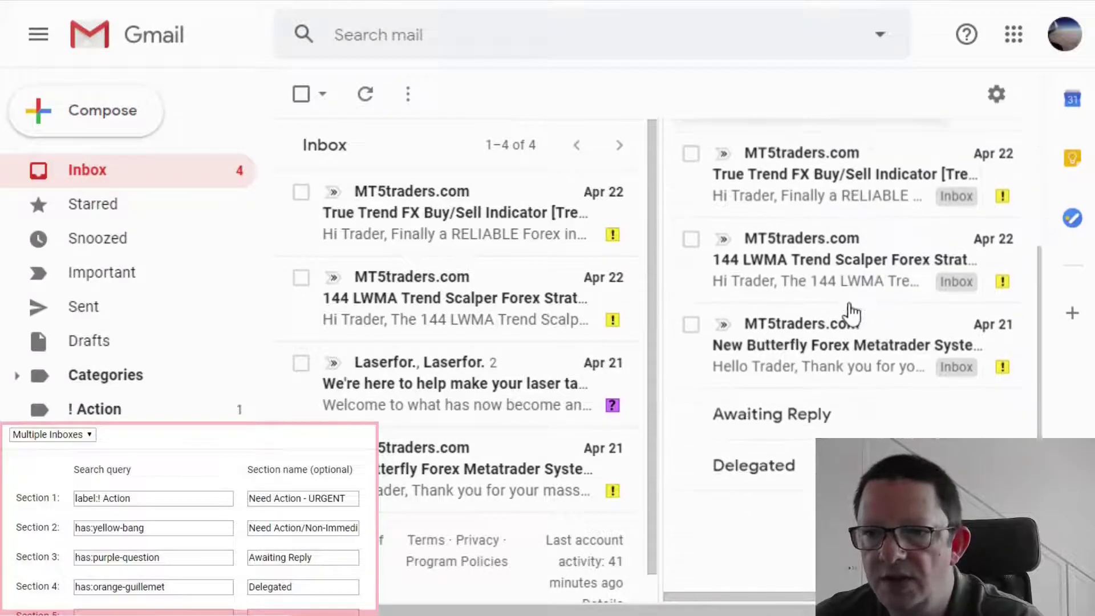
{"action": "left_click", "coordinate": [831, 426]}
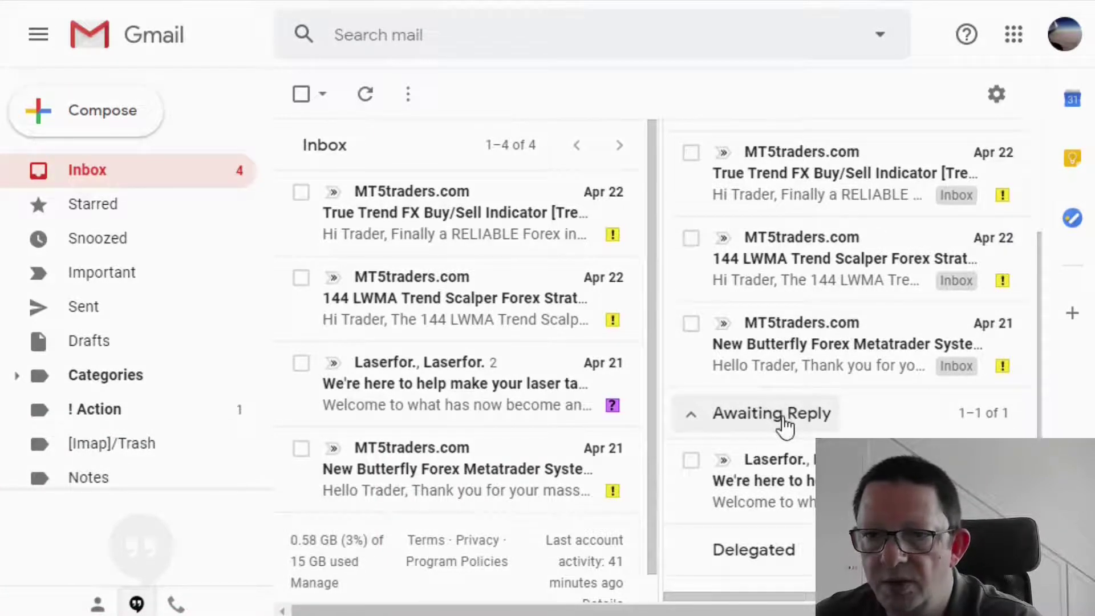
{"action": "scroll", "coordinate": [784, 422], "scroll_direction": "up", "scroll_amount": 3}
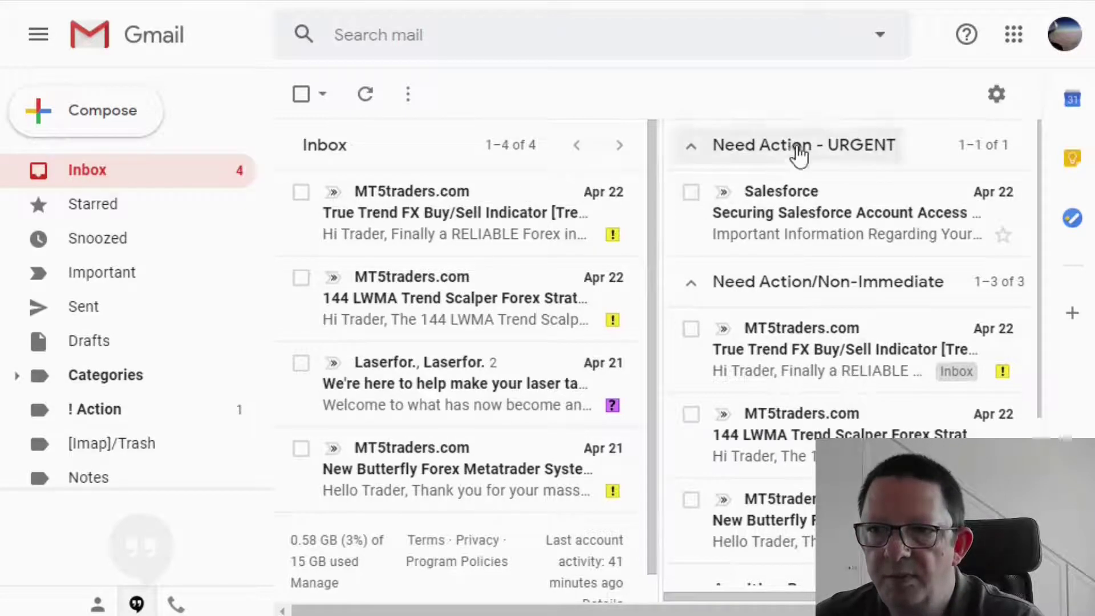
Archive the True Trend, 144 LWMA, Laserfor. and New Butterfly conversations together.
{"action": "scroll", "coordinate": [819, 367], "scroll_direction": "down", "scroll_amount": 4}
{"action": "scroll", "coordinate": [819, 368], "scroll_direction": "up", "scroll_amount": 4}
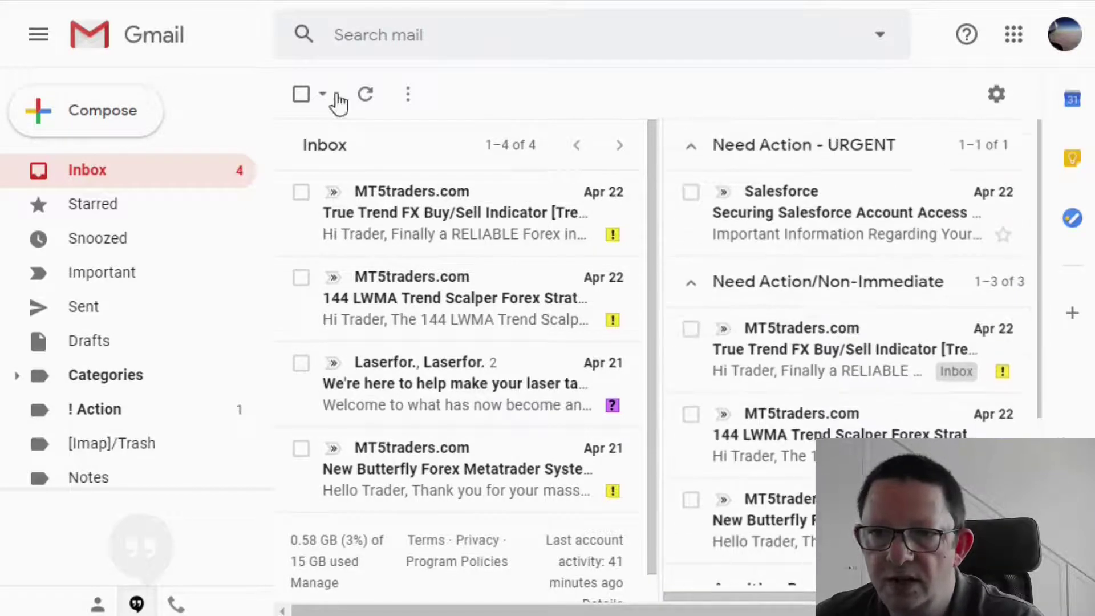
{"action": "left_click", "coordinate": [301, 192]}
{"action": "left_click", "coordinate": [301, 278]}
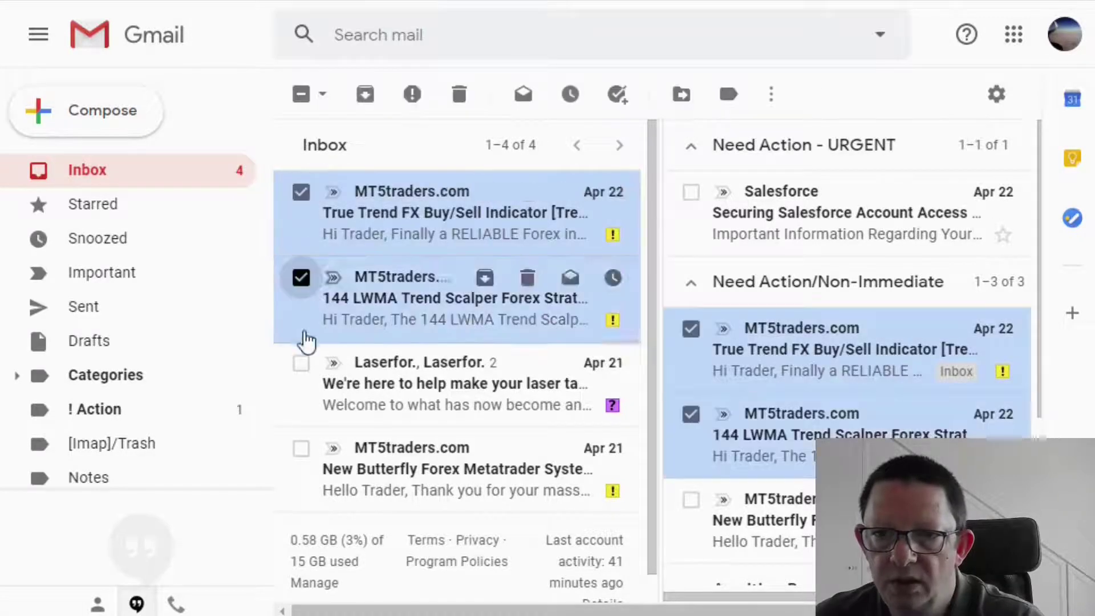
{"action": "left_click", "coordinate": [301, 364]}
{"action": "left_click", "coordinate": [301, 449]}
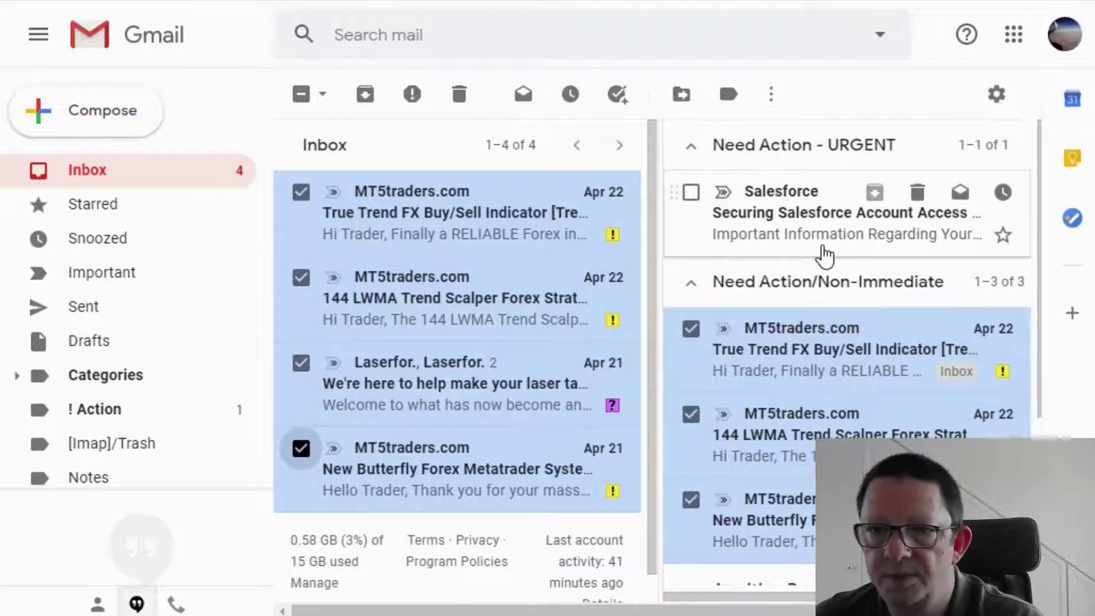
{"action": "left_click", "coordinate": [364, 96]}
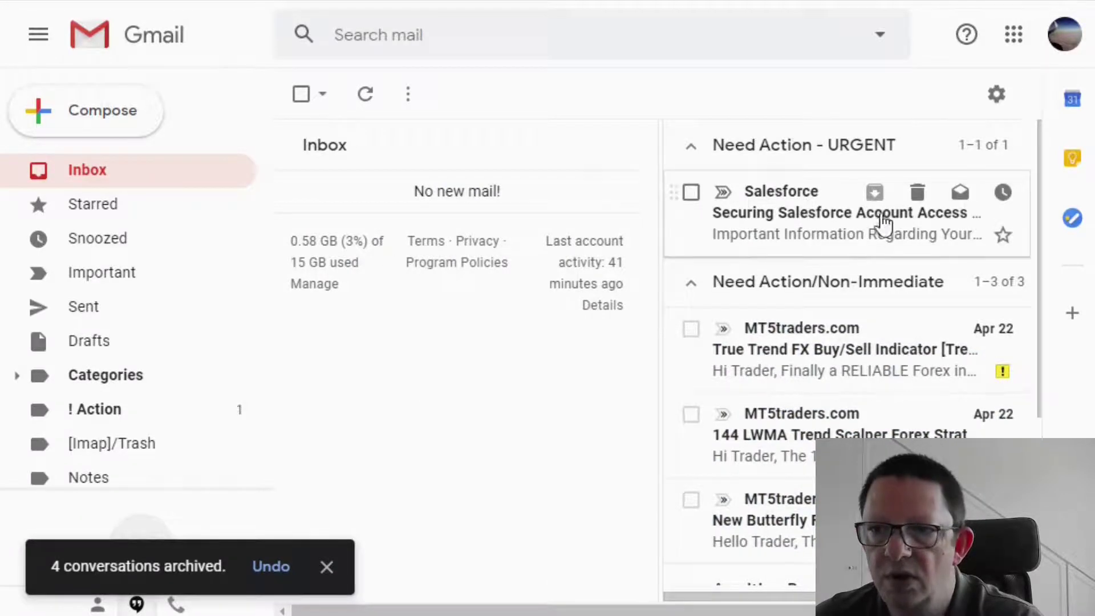
{"action": "scroll", "coordinate": [883, 223], "scroll_direction": "down", "scroll_amount": 4}
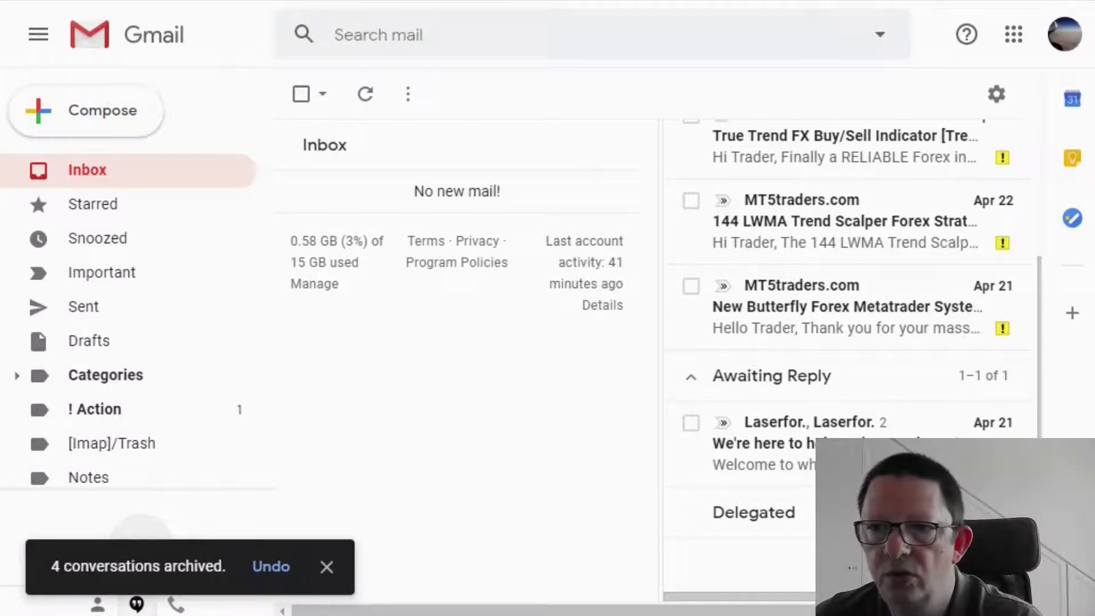
{"action": "scroll", "coordinate": [828, 225], "scroll_direction": "up", "scroll_amount": 4}
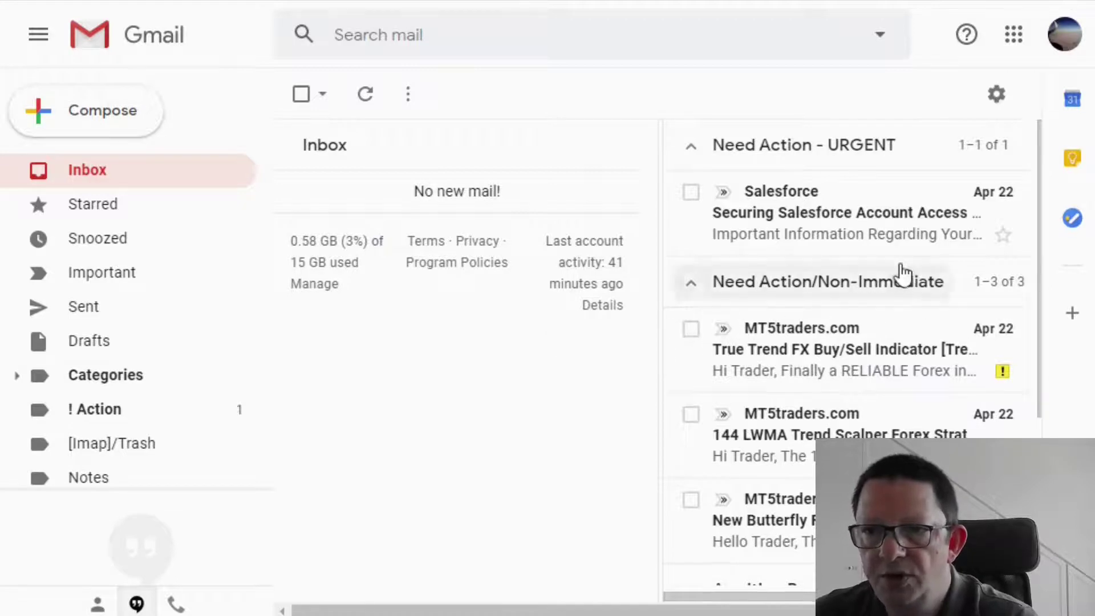
{"action": "scroll", "coordinate": [890, 265], "scroll_direction": "down", "scroll_amount": 2}
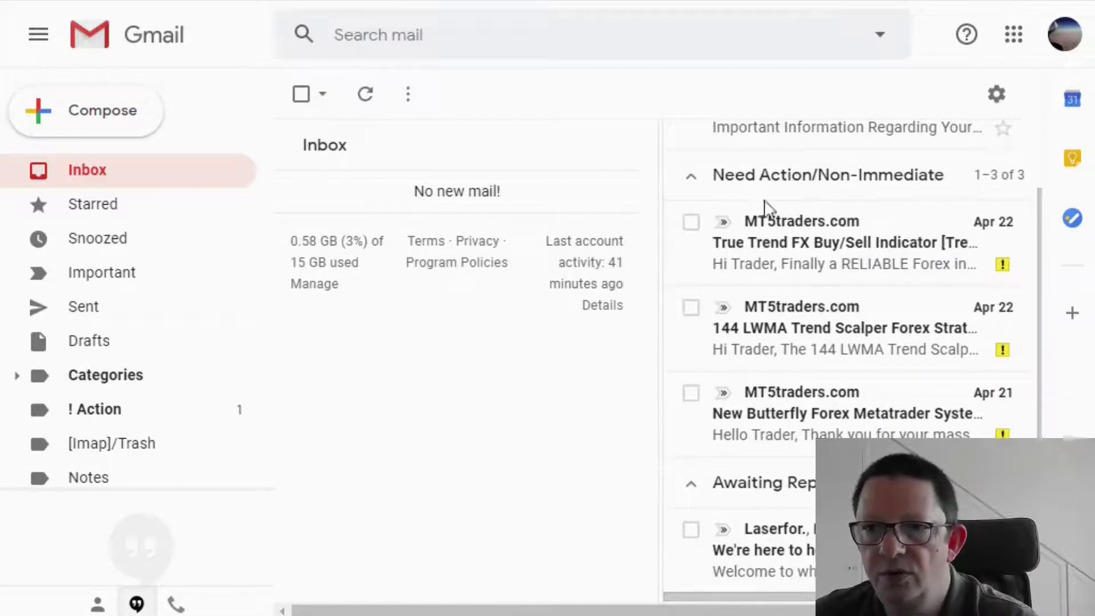
{"action": "mouse_move", "coordinate": [829, 403]}
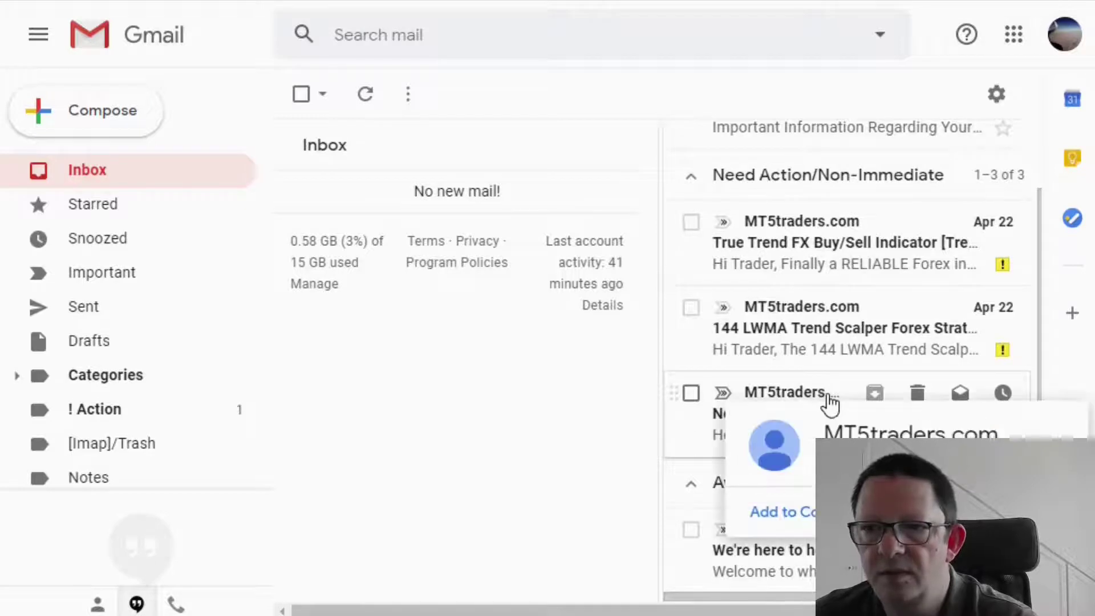
{"action": "left_click", "coordinate": [1003, 266]}
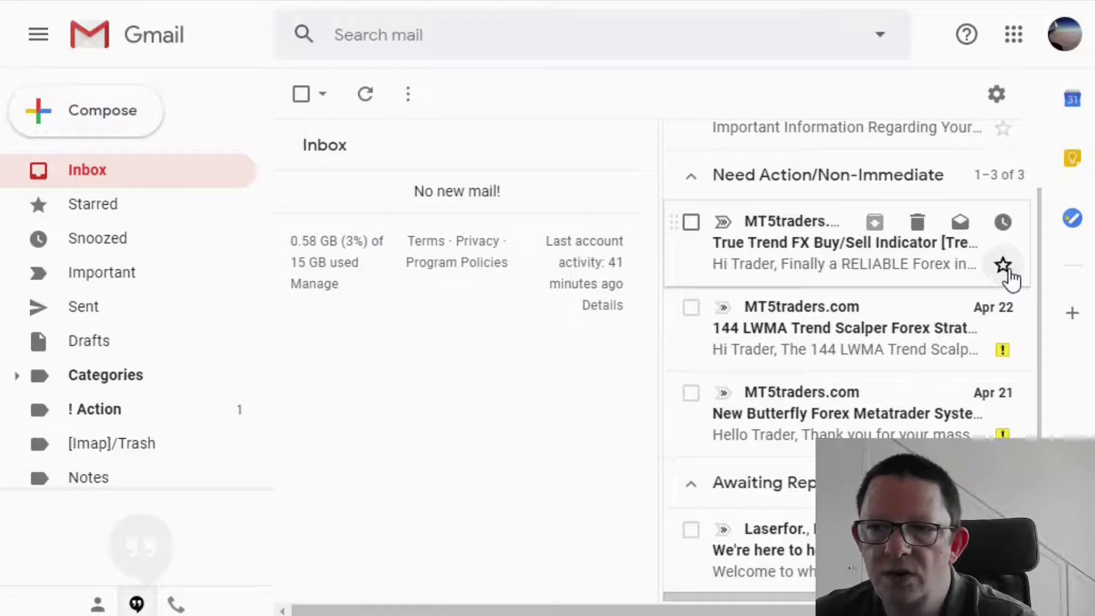
Clear the yellow-bang stars on the MT5traders emails, including 144 LWMA and New Butterfly.
{"action": "left_click", "coordinate": [1002, 350]}
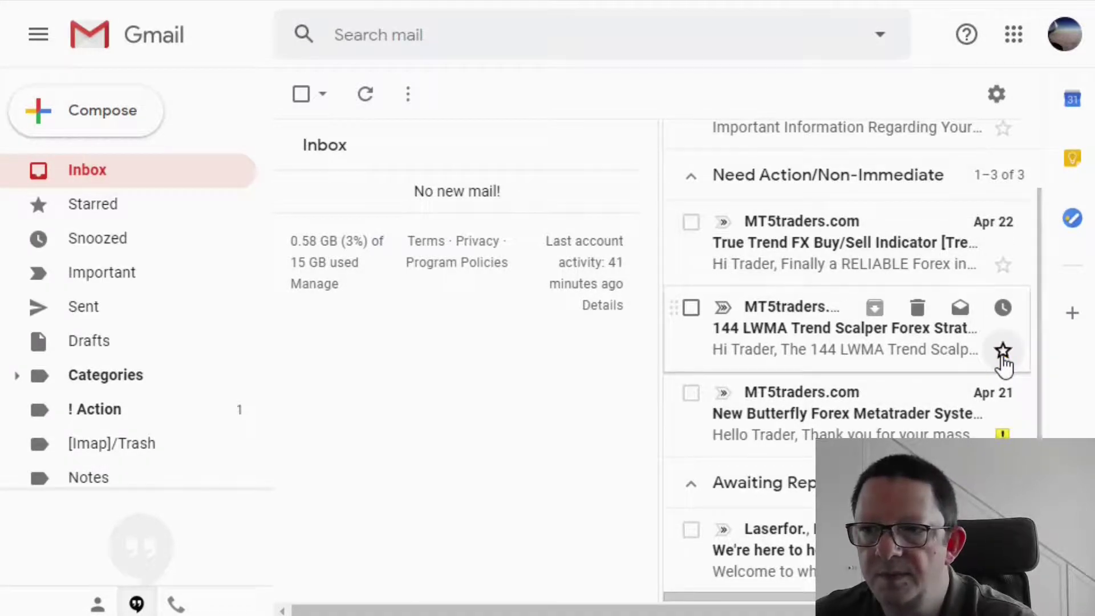
{"action": "left_click", "coordinate": [1002, 434]}
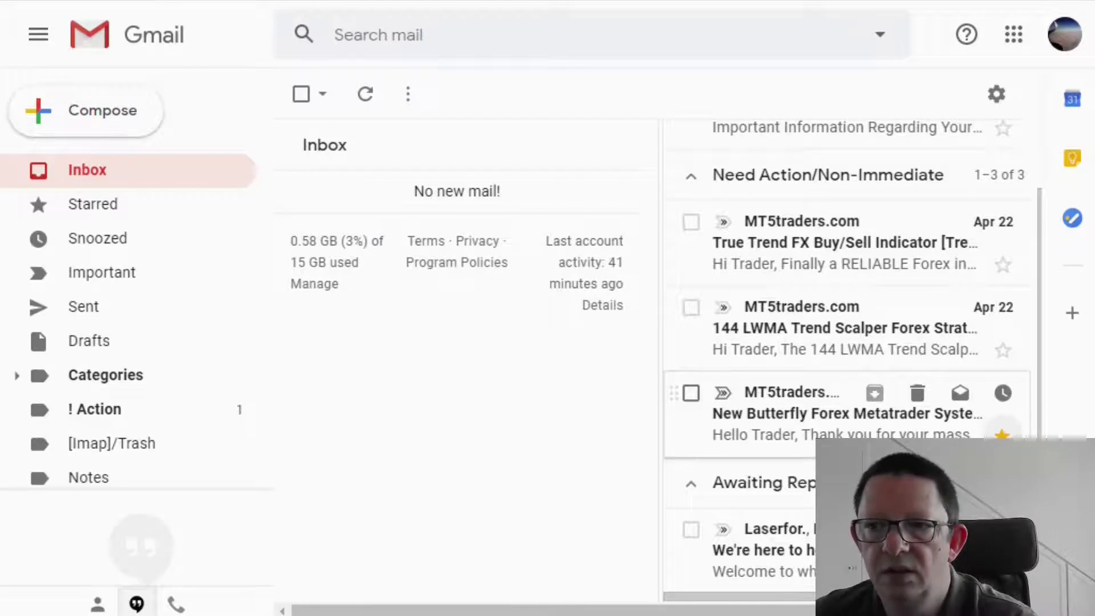
{"action": "left_click", "coordinate": [1003, 434]}
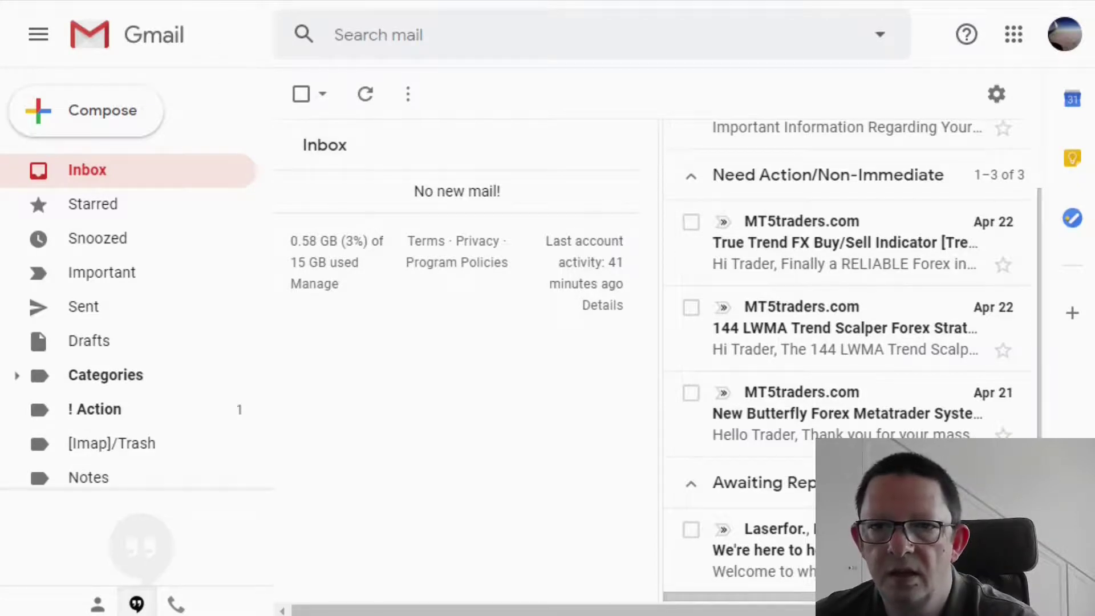
Reload Gmail with F5 to clear the three MT5traders emails from Need Action/Non-Immediate.
{"action": "key", "text": "F5"}
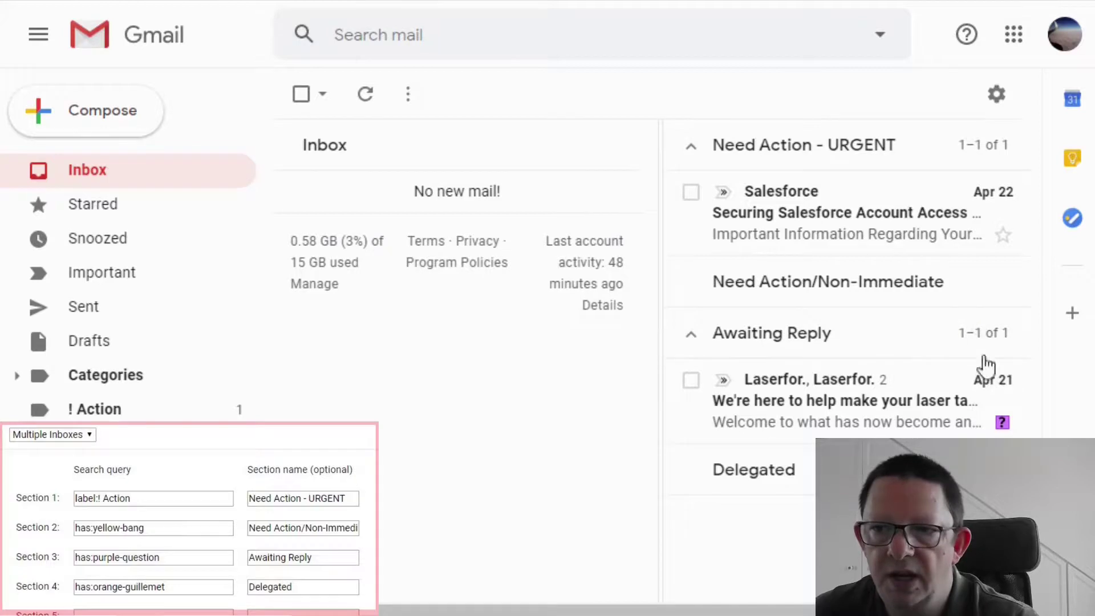
Change the Laserfor. star from the purple question mark to the yellow exclamation superstar.
{"action": "left_click", "coordinate": [1004, 424]}
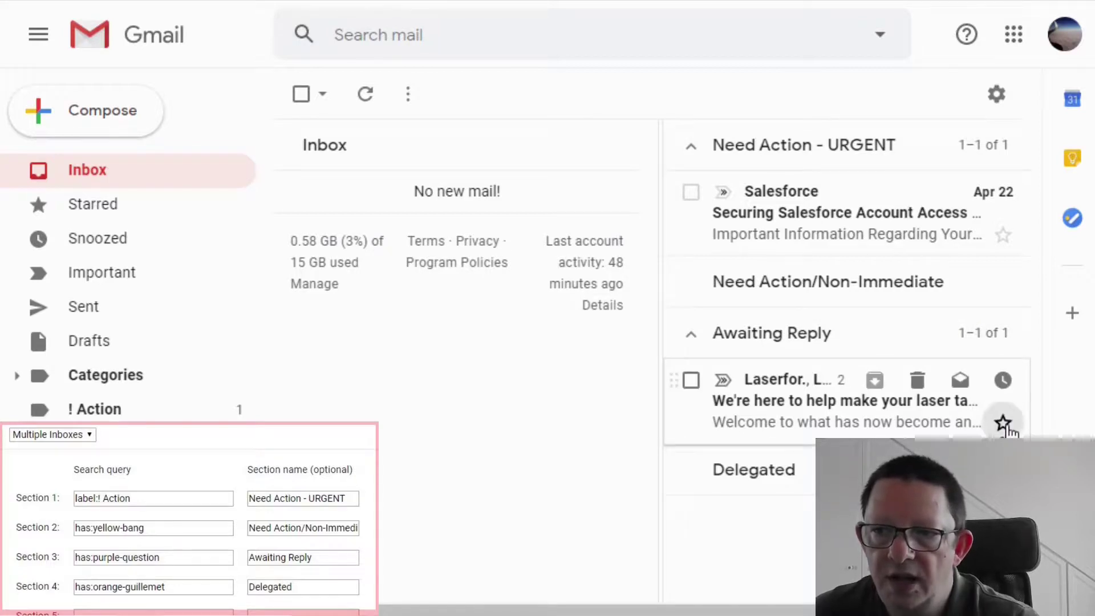
{"action": "left_click", "coordinate": [1005, 425]}
{"action": "left_click", "coordinate": [1005, 424]}
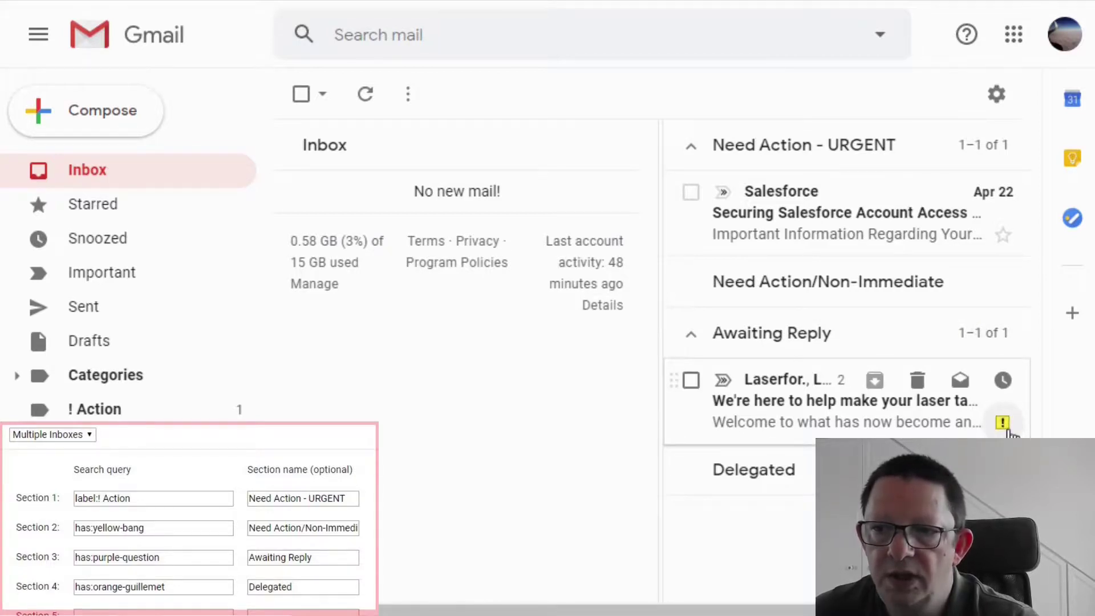